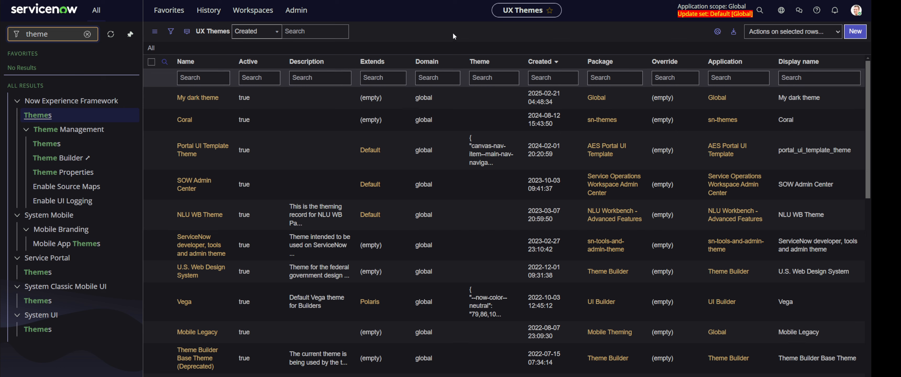
- Filter the UX Themes list by name for *polaris and open the Polaris theme record
left_click(212, 78)
left_click(50, 144)
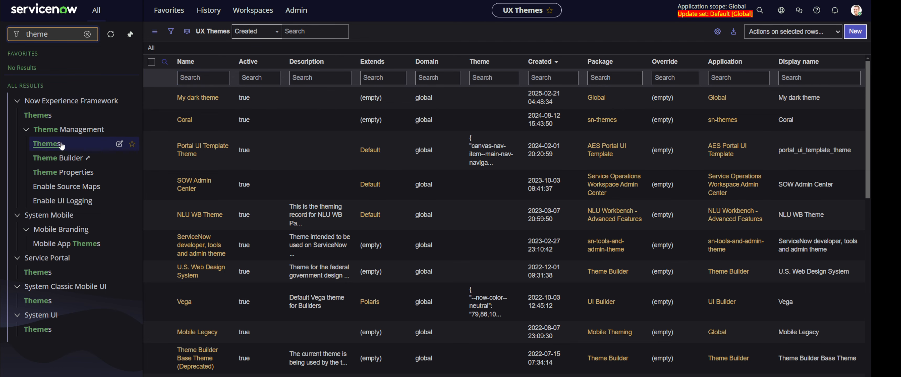
left_click(203, 81)
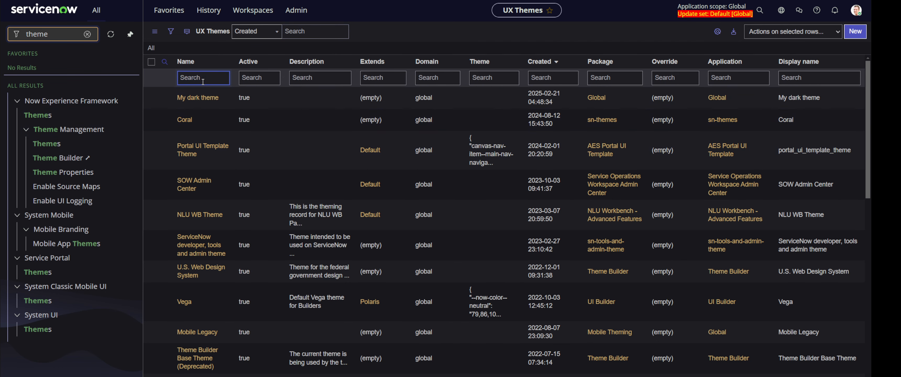
type("*pl")
type("oar")
type("olaris")
key("Return")
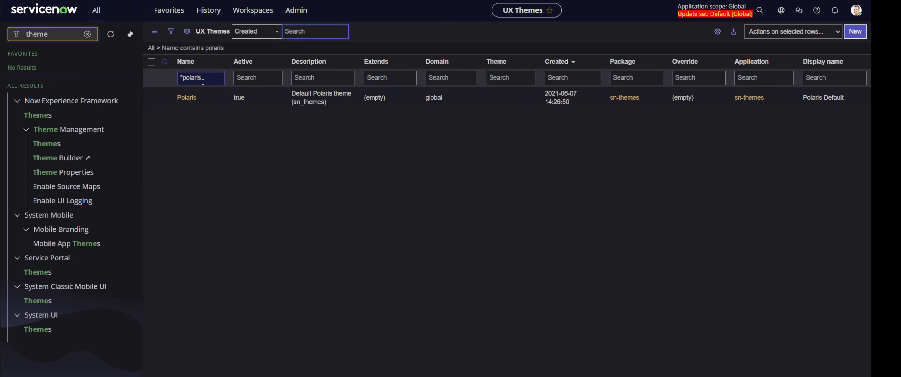
left_click(189, 99)
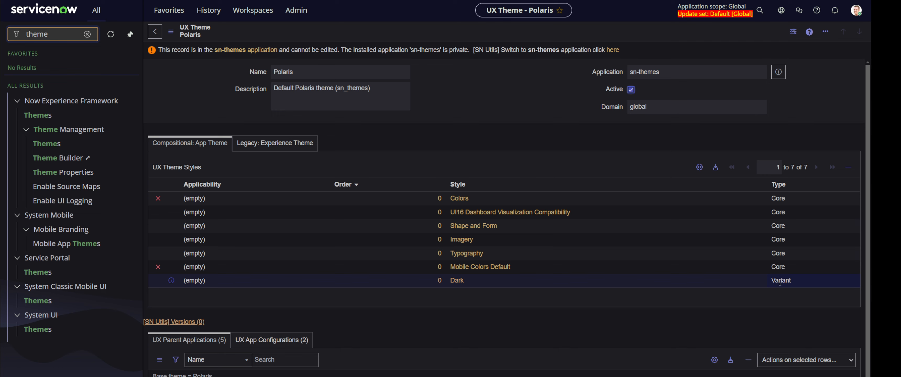
- Set the user theme preference to Polaris with its Dark appearance
left_click(857, 11)
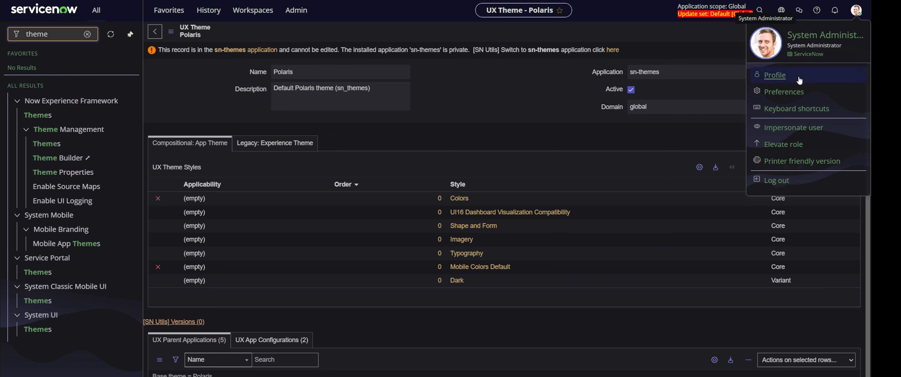
left_click(785, 93)
left_click(227, 162)
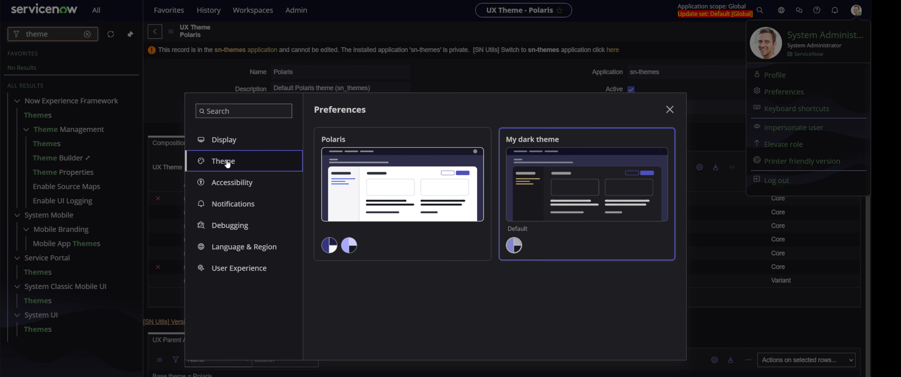
left_click(333, 144)
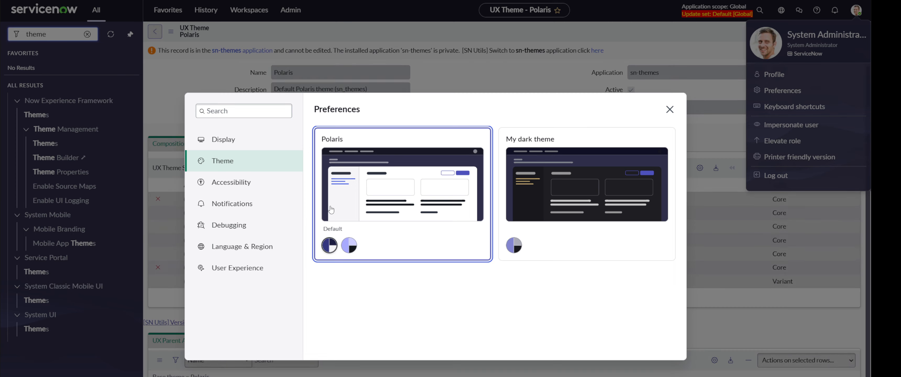
left_click(330, 248)
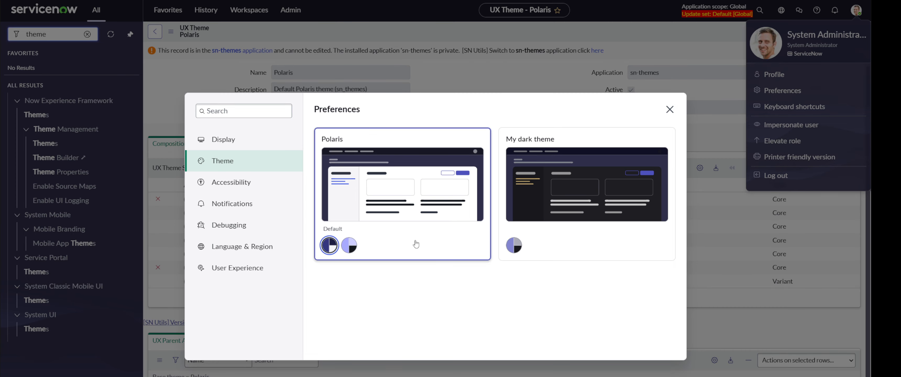
left_click(350, 247)
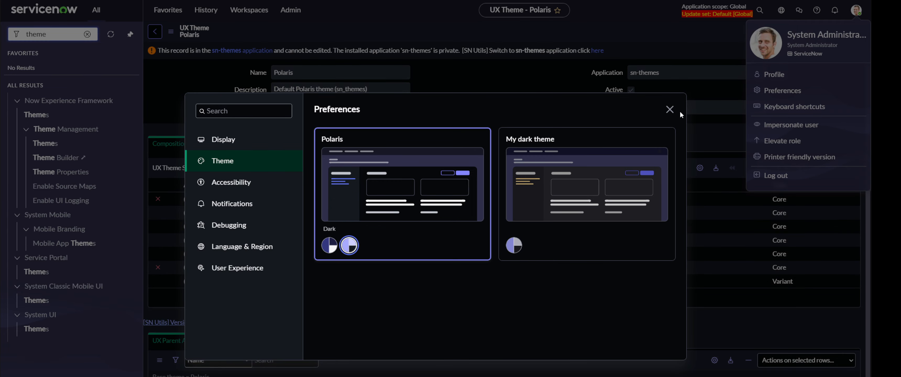
left_click(670, 110)
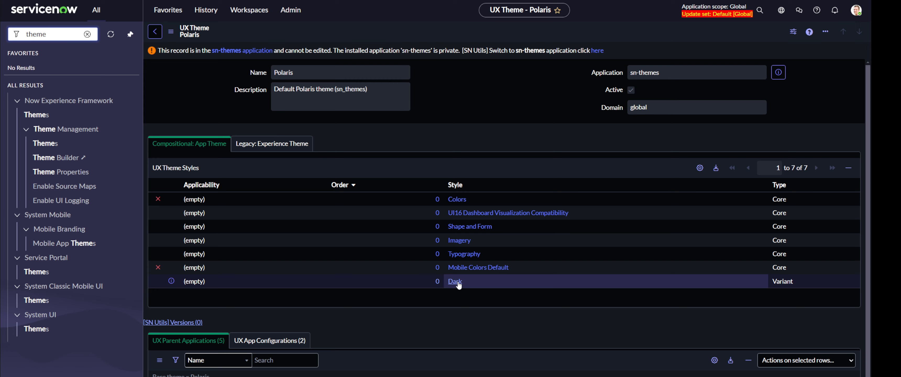
- Inspect the Dark style JSON values, such as selection-primary 0,150,105, focus and alert moderate colours
key("F5")
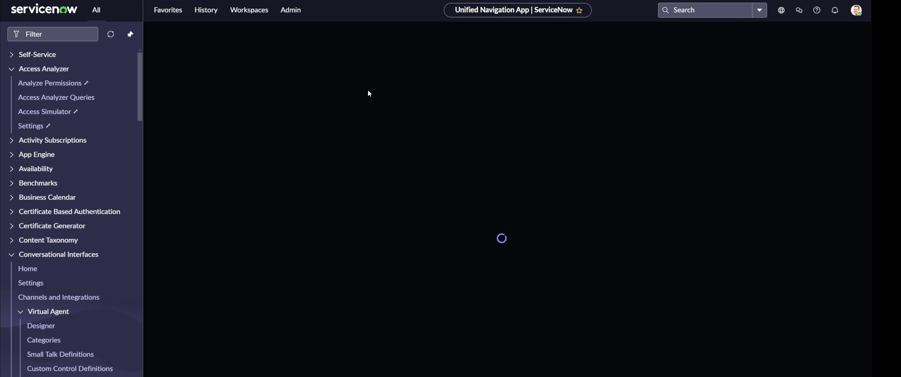
scroll(374, 163, "down", 1)
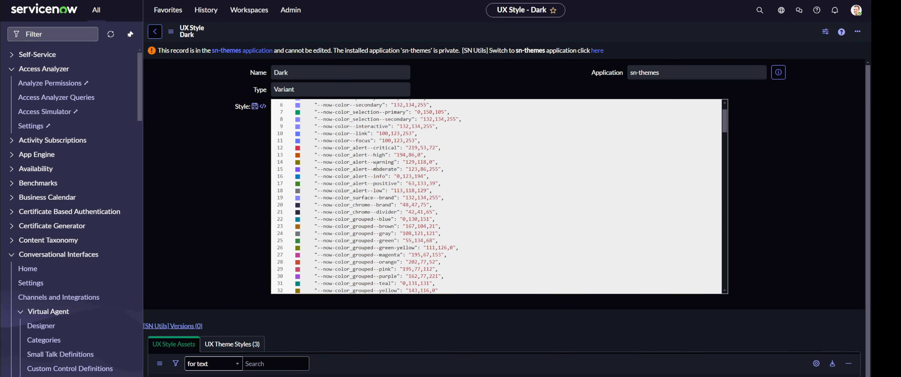
scroll(388, 169, "down", 4)
scroll(419, 170, "up", 6)
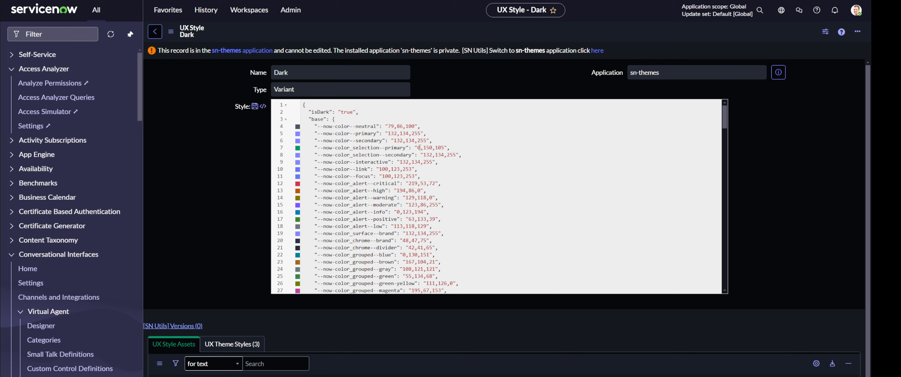
left_click_drag(425, 148, 445, 147)
left_click(477, 175)
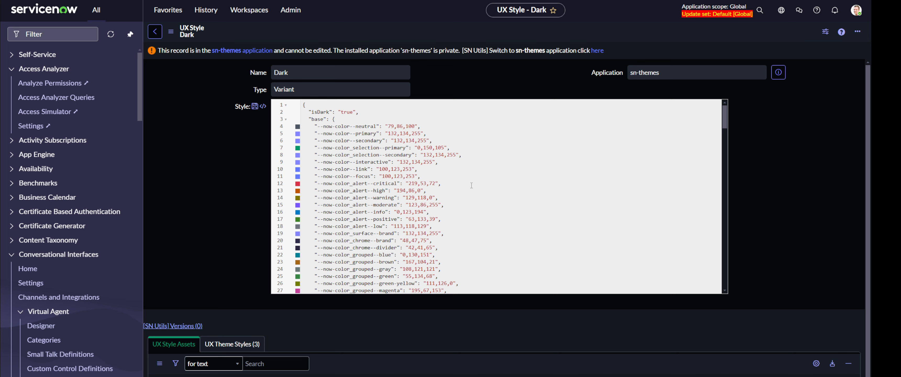
left_click(471, 203)
- Start a new theme in Theme Builder named 'My dark theme 2'
left_click(67, 34)
type("theme")
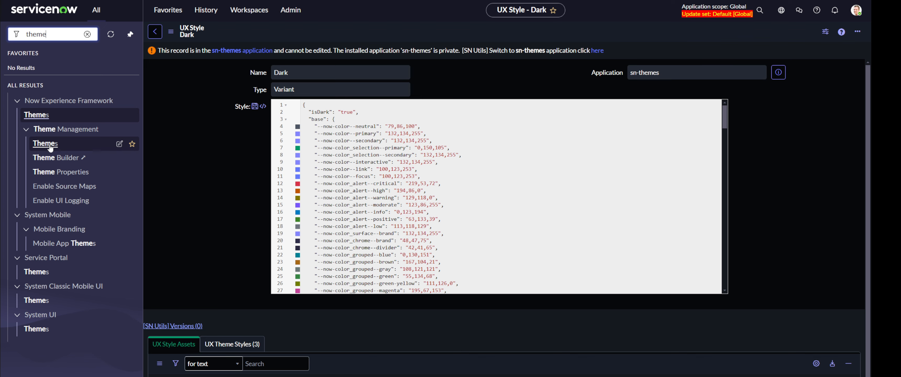
left_click(58, 157)
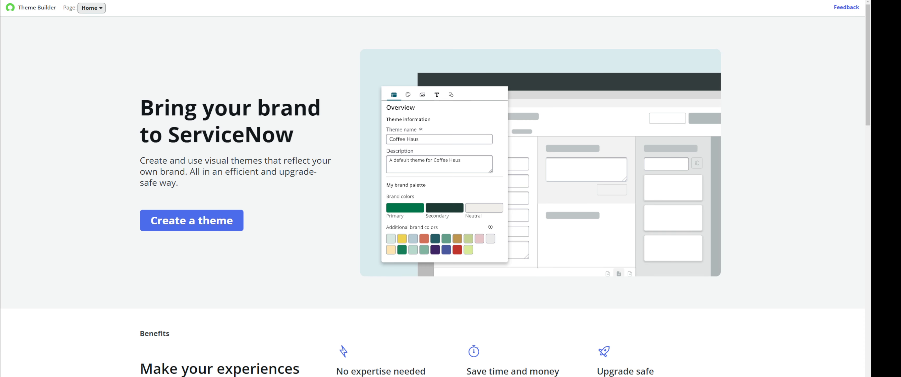
left_click(237, 220)
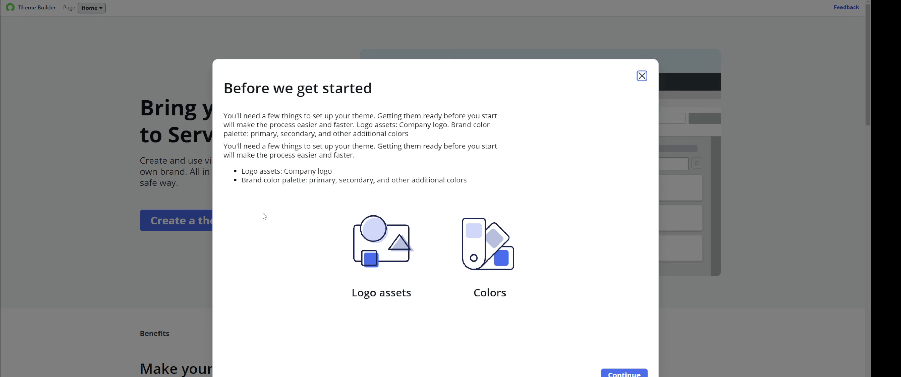
left_click(624, 374)
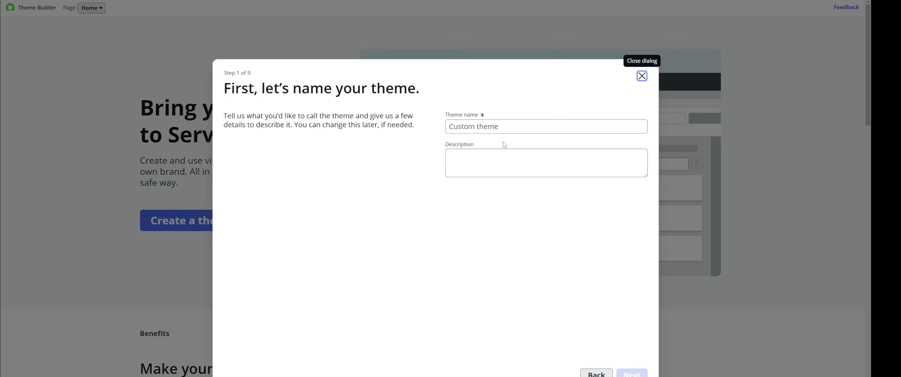
left_click(506, 131)
type("My da")
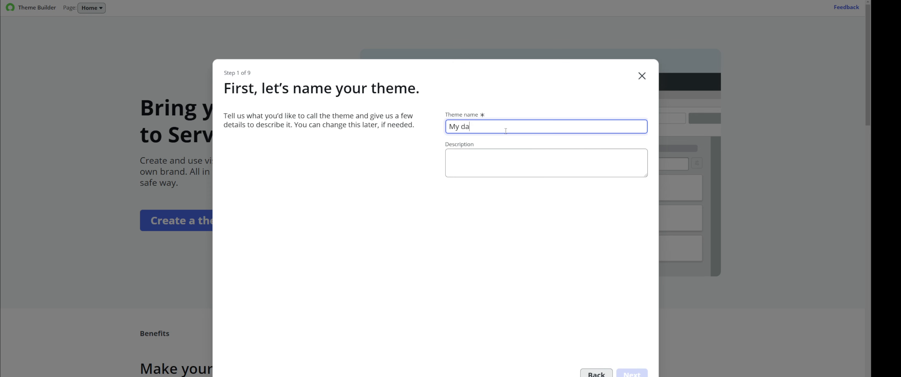
type("rk theme 2")
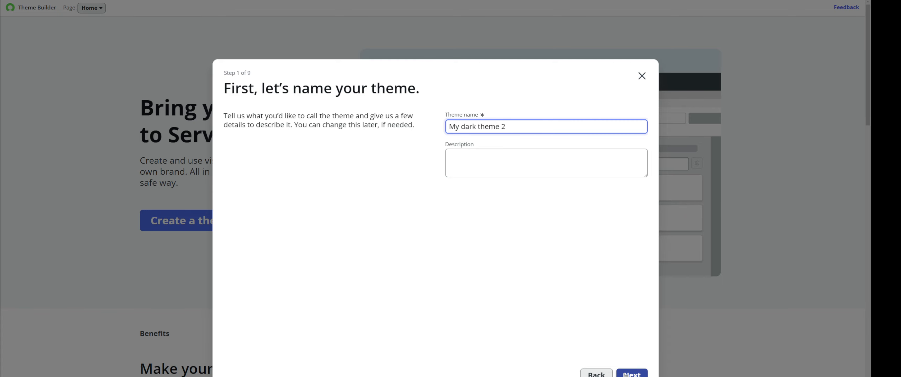
left_click(642, 375)
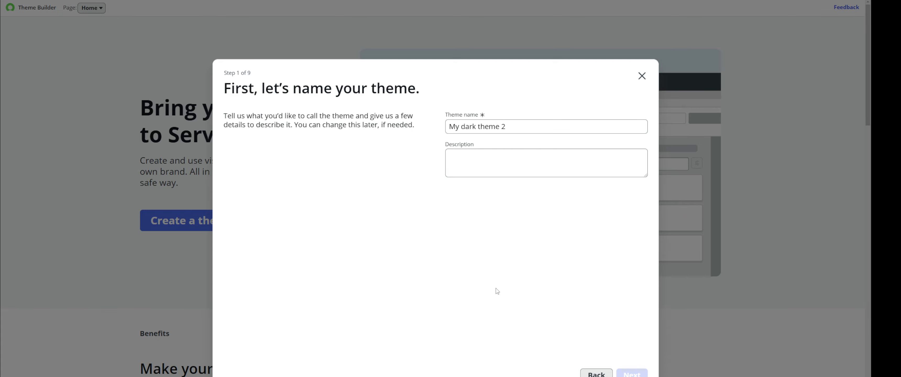
- Keep default colours, logo, Source Sans Pro and square corners, create the theme, then open Manager
left_click(632, 374)
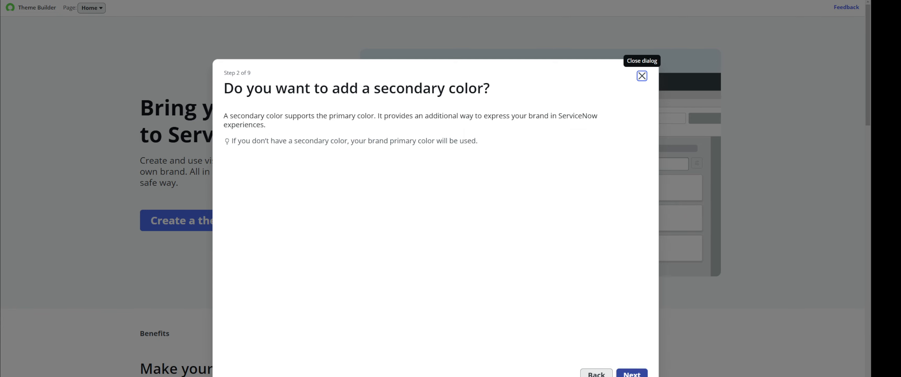
left_click(632, 373)
left_click(631, 373)
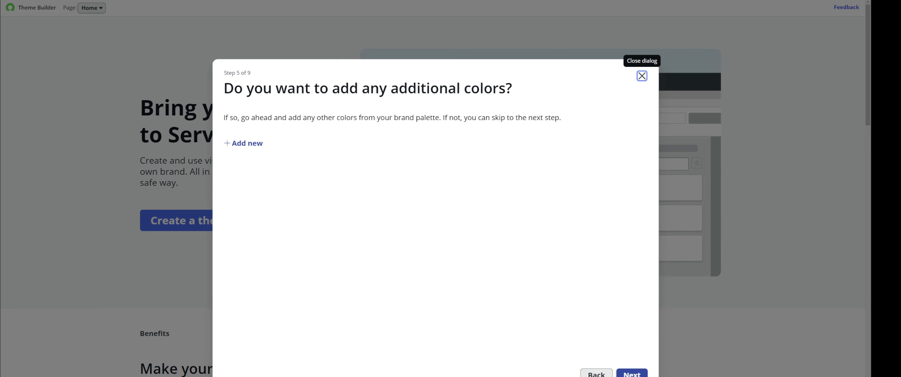
left_click(632, 374)
left_click(632, 373)
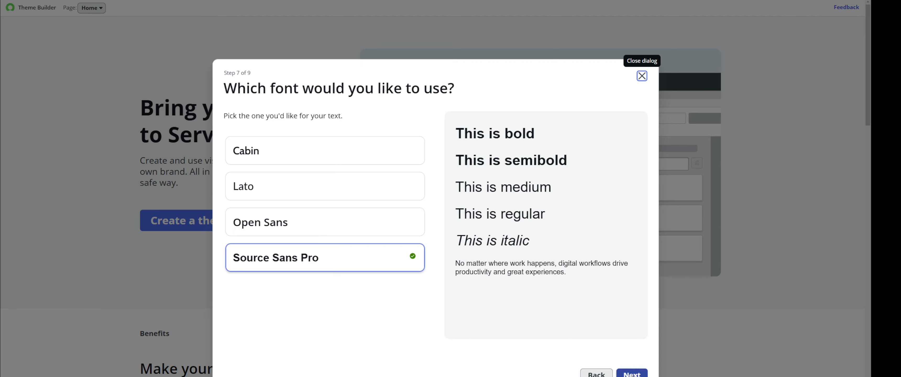
left_click(632, 374)
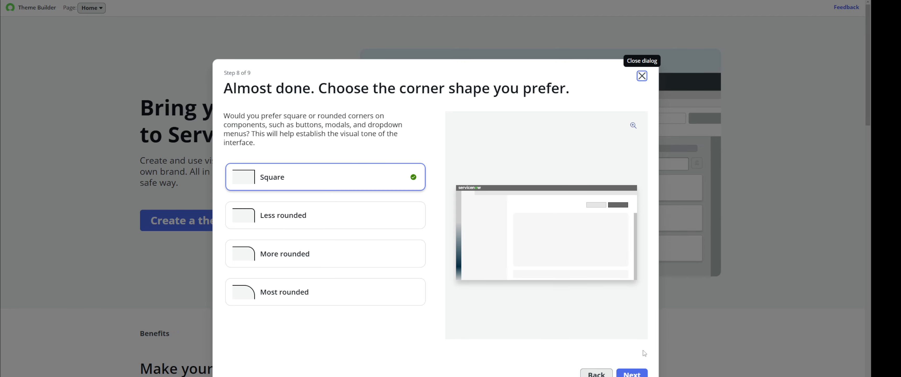
left_click(632, 374)
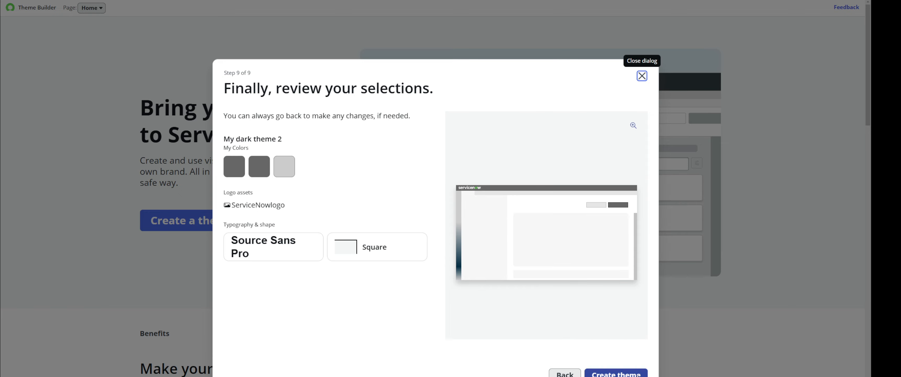
left_click(626, 374)
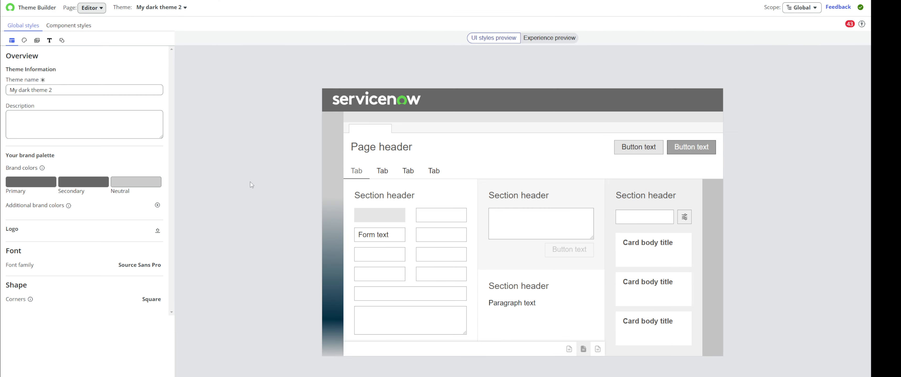
left_click(91, 8)
left_click(98, 32)
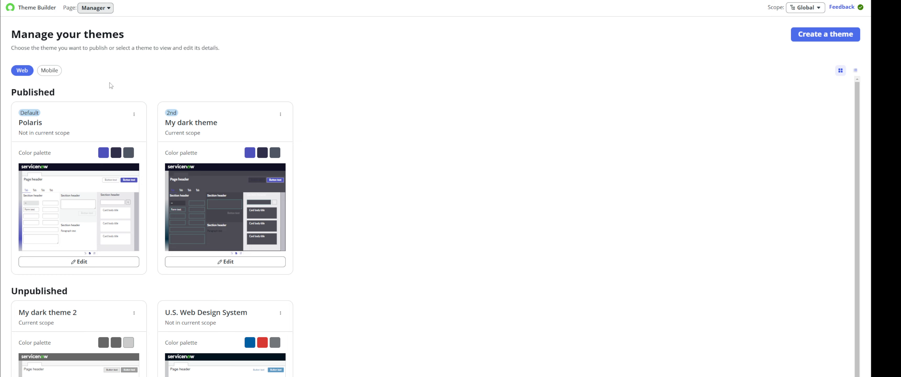
- Return to the Polaris record and bring up the theme preferences from the user menu
left_click(446, 1)
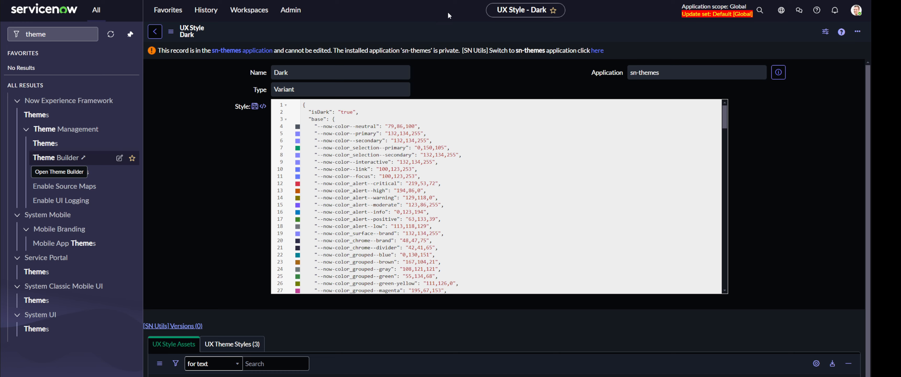
left_click(857, 10)
left_click(782, 91)
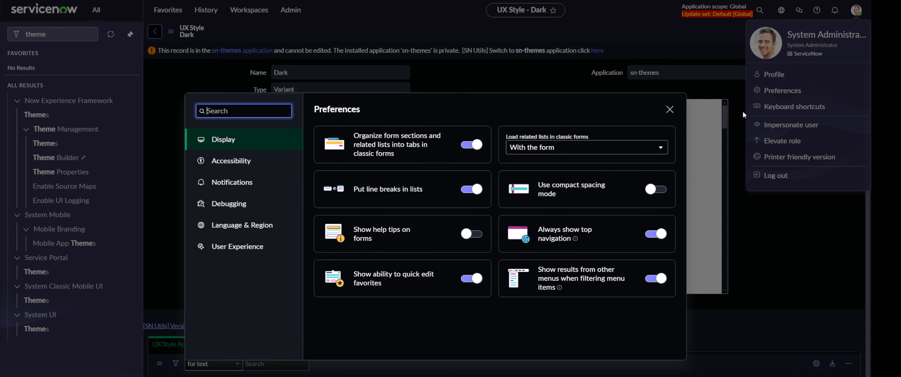
left_click(226, 164)
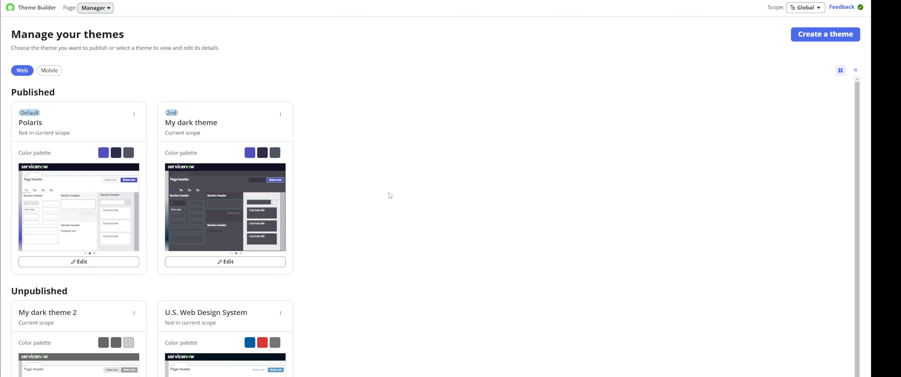
- Publish My dark theme 2 from its More actions menu and confirm
scroll(389, 192, "down", 1)
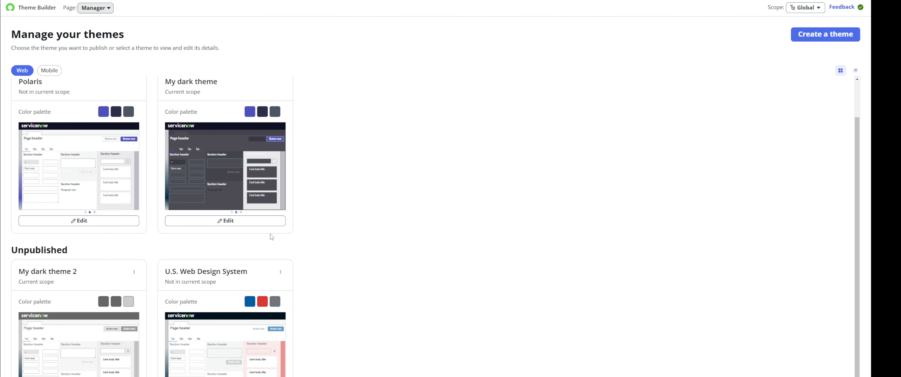
left_click(134, 273)
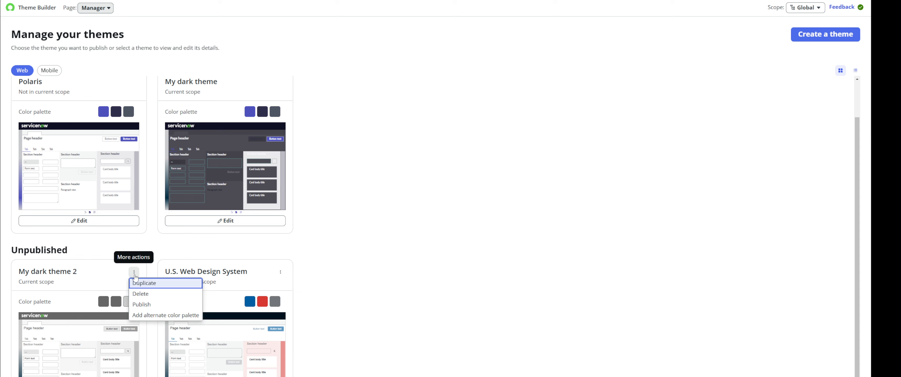
left_click(176, 307)
left_click(535, 276)
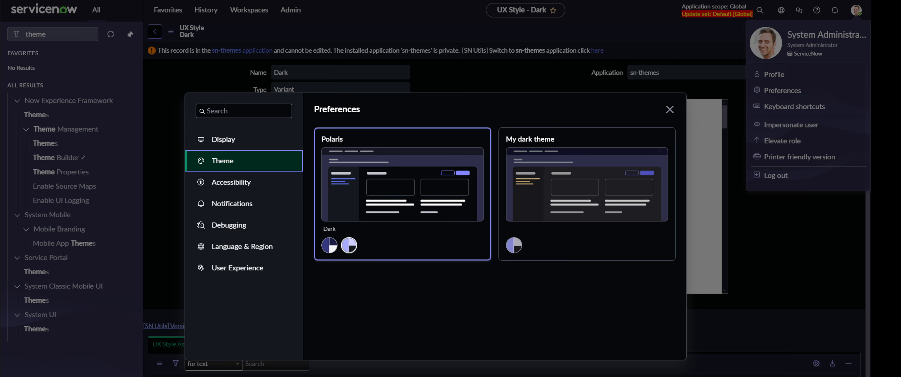
- Switch the interface theme preference to My dark theme 2
left_click(670, 110)
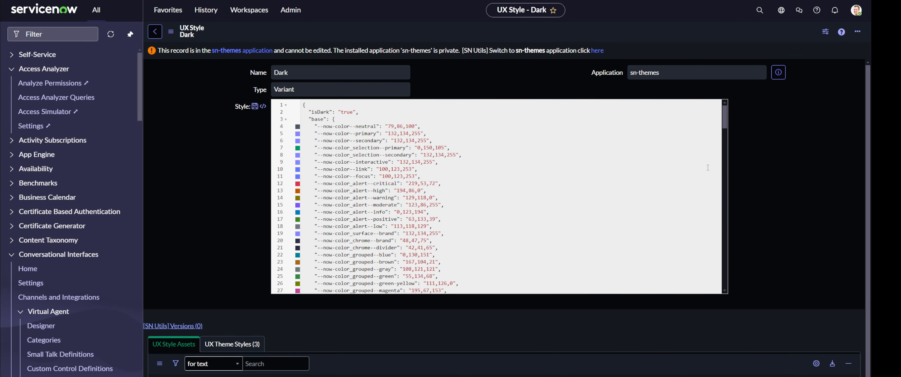
left_click(856, 9)
left_click(789, 98)
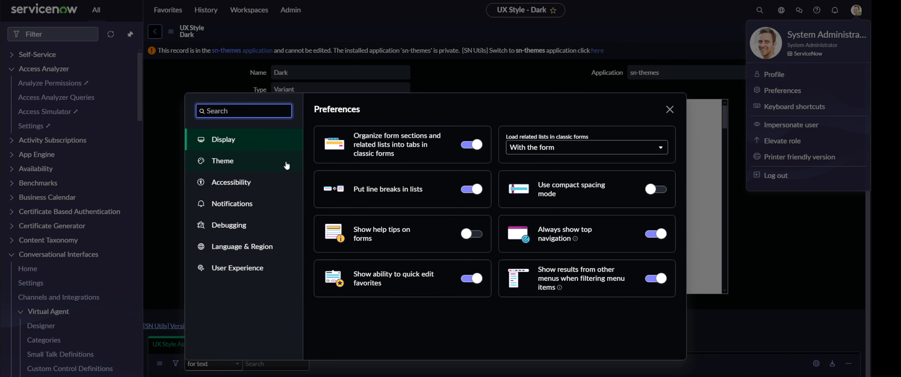
left_click(249, 169)
scroll(458, 242, "down", 1)
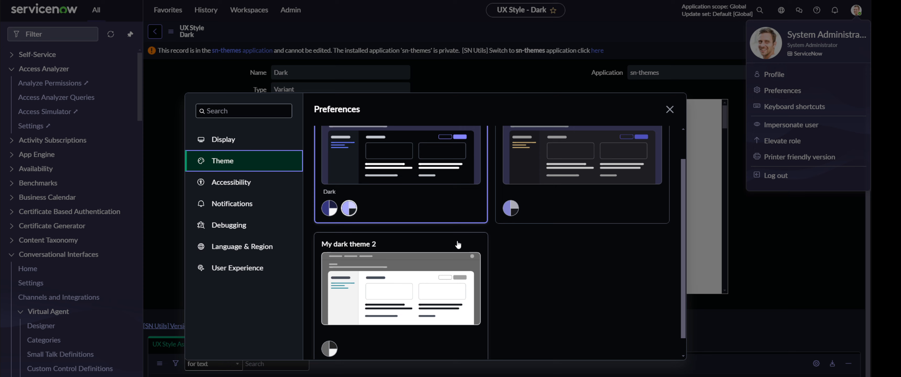
left_click(421, 298)
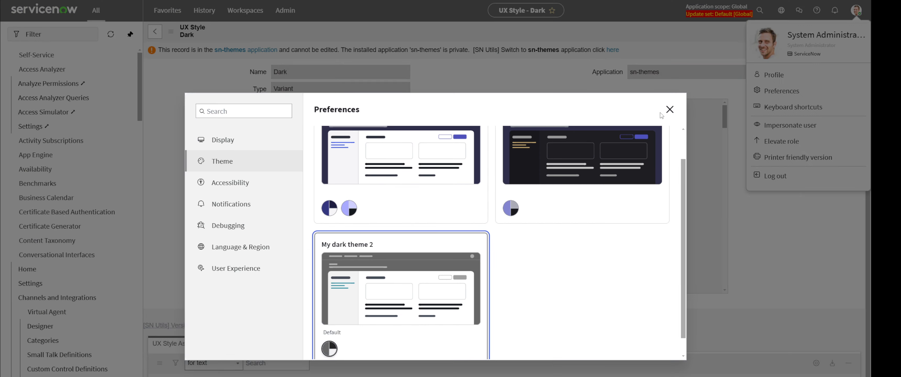
left_click(670, 110)
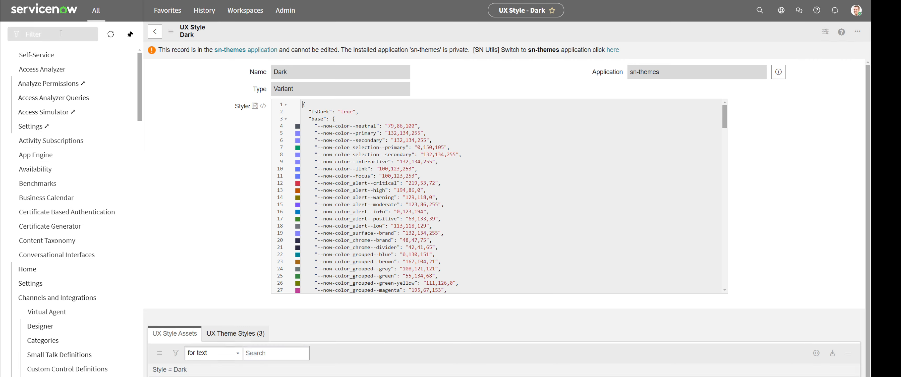
- Filter the navigator for 'th' and open the My dark theme 2 UX Theme record
left_click(60, 34)
type("theme")
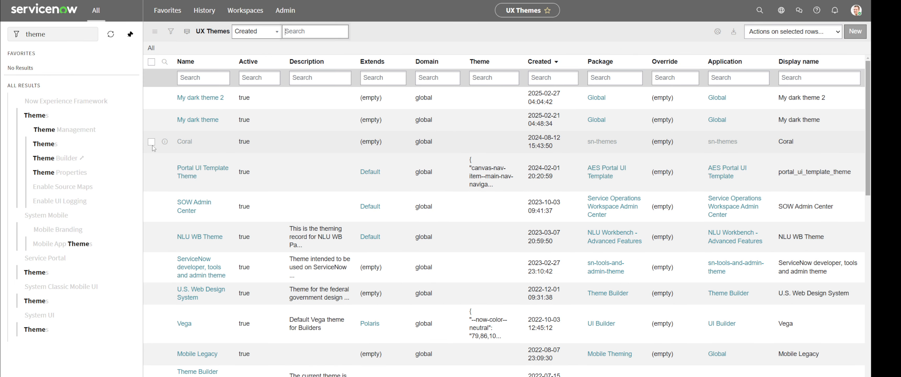
left_click(210, 98)
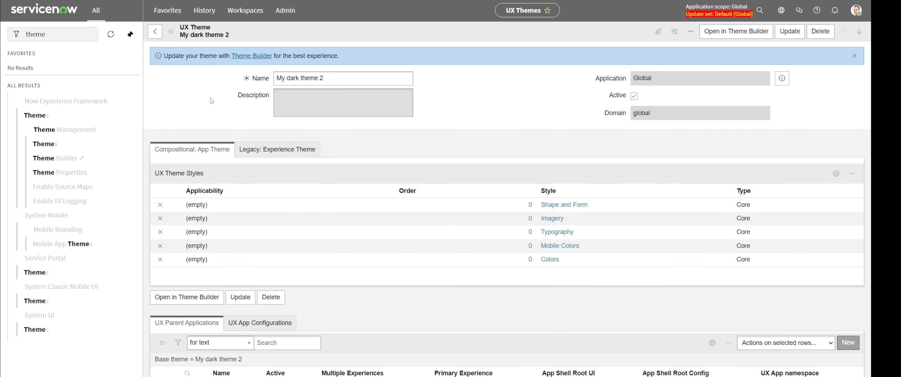
- Open My dark theme 2's Colors style and delete all of its Style JSON
left_click(562, 260)
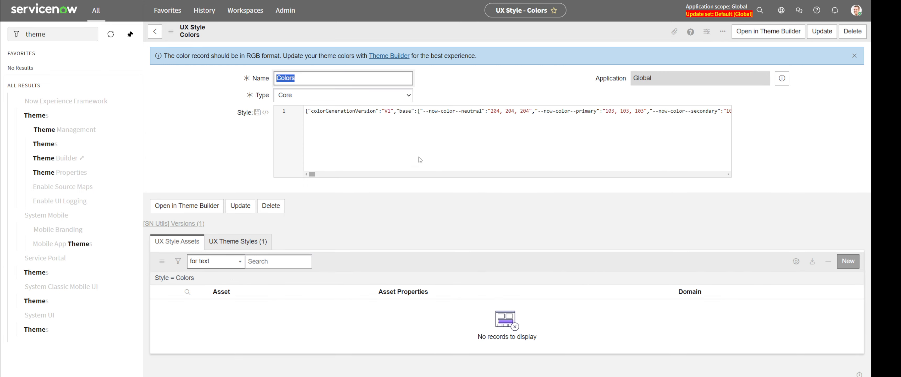
mouse_move(313, 175)
left_mouse_down()
mouse_move(346, 166)
mouse_move(303, 178)
left_mouse_up()
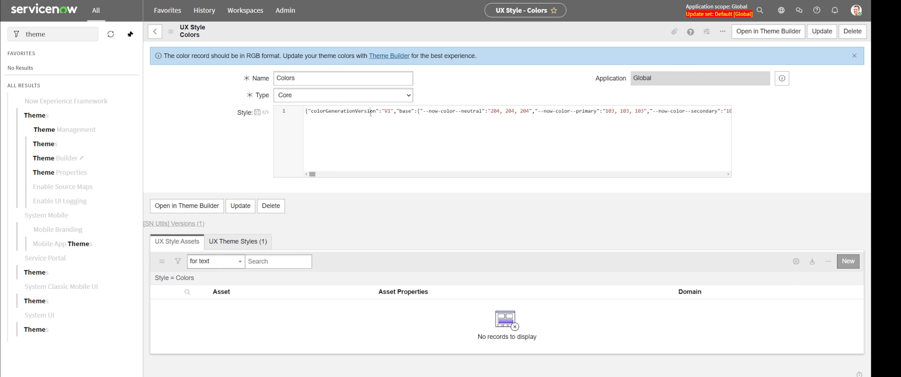
key("ctrl+a")
key("Delete")
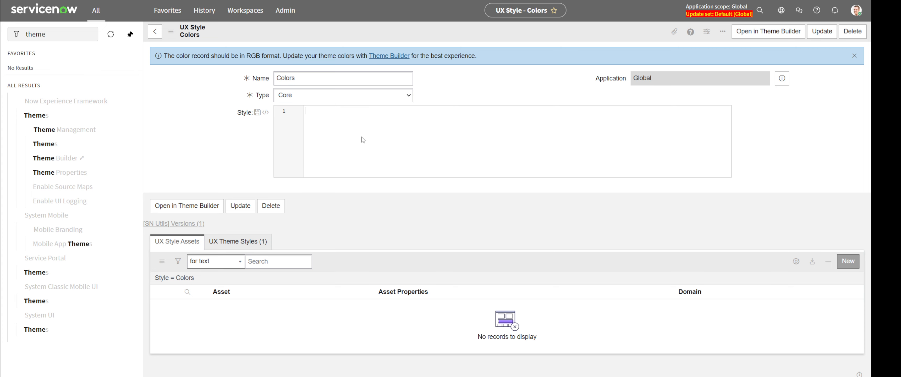
- Paste the saved colour JSON from clipboard history into the empty Style field
left_click(352, 127)
key("super+v")
left_click_drag(410, 141, 408, 172)
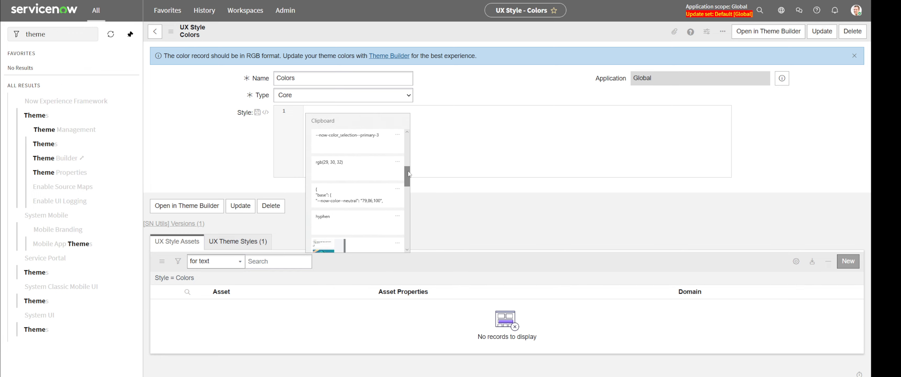
left_click(373, 196)
- Review the pasted values (primary 79,82,189, neutral 79,86,100) and save the Colors style
scroll(483, 181, "up", 4)
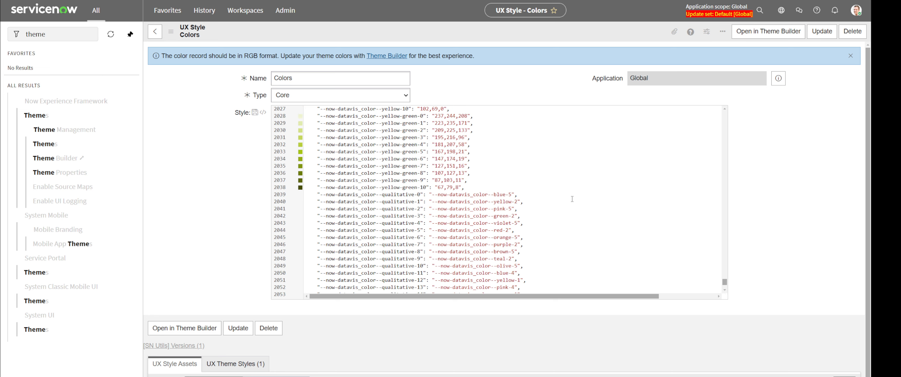
left_click_drag(725, 281, 726, 279)
scroll(557, 225, "up", 10)
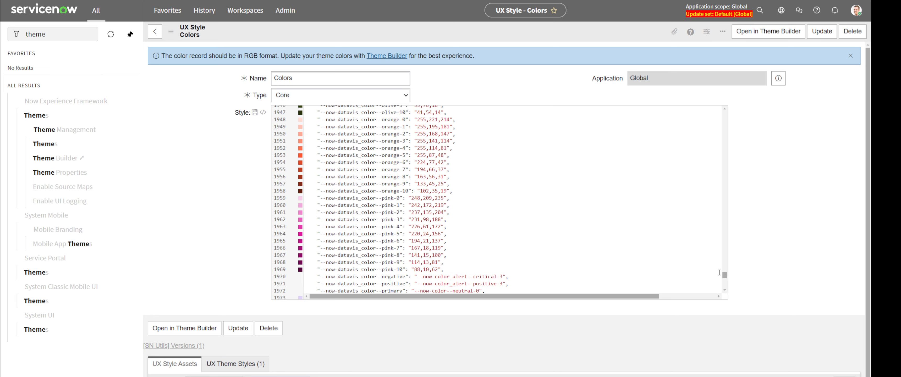
left_click_drag(724, 275, 724, 264)
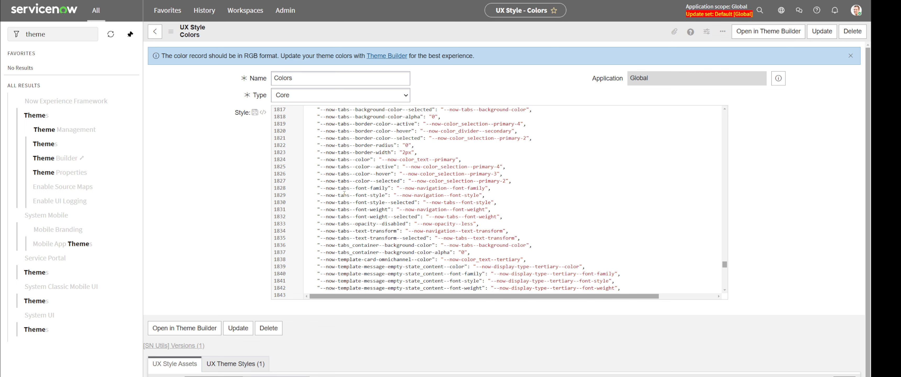
left_click_drag(316, 168, 500, 168)
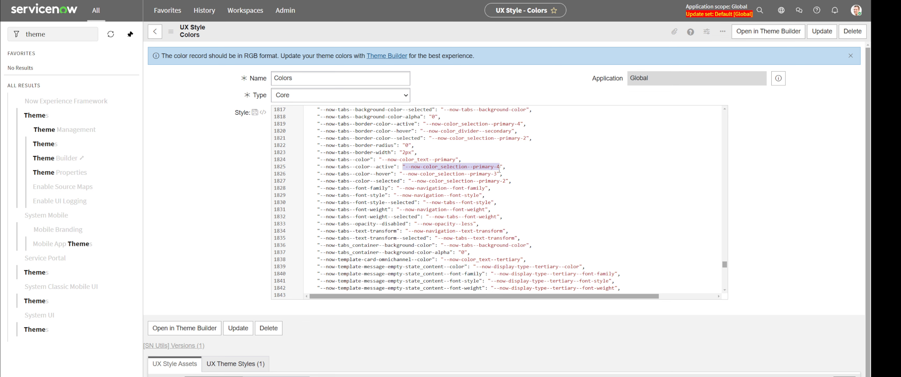
left_click(531, 172)
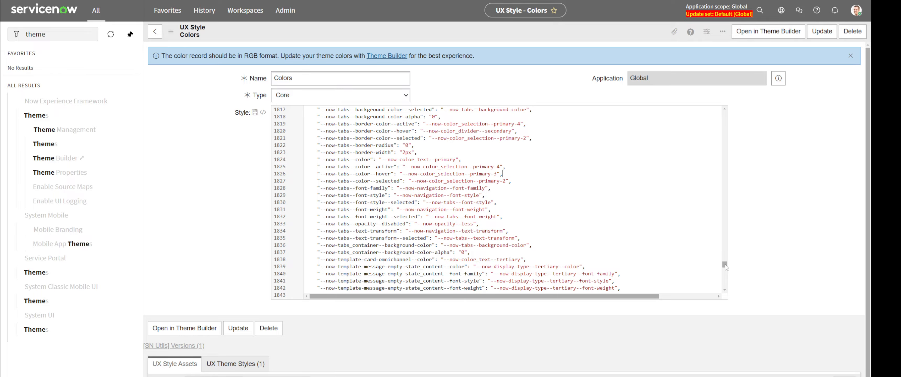
left_click_drag(725, 265, 718, 111)
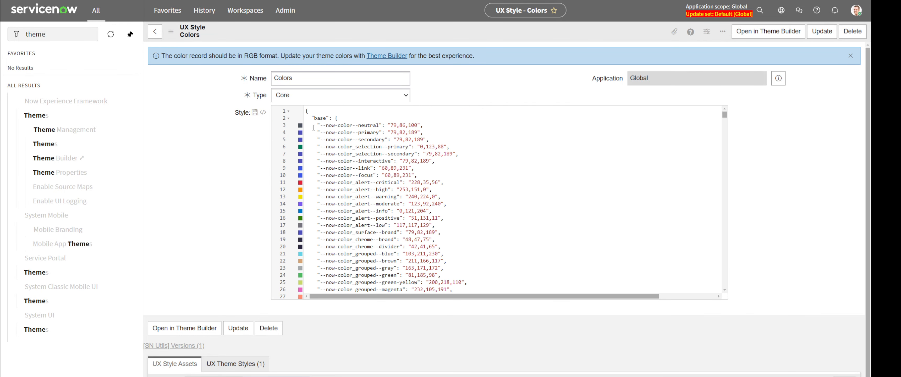
left_click_drag(335, 132, 425, 133)
left_click(437, 137)
left_click_drag(390, 125, 419, 129)
scroll(448, 93, "down", 1)
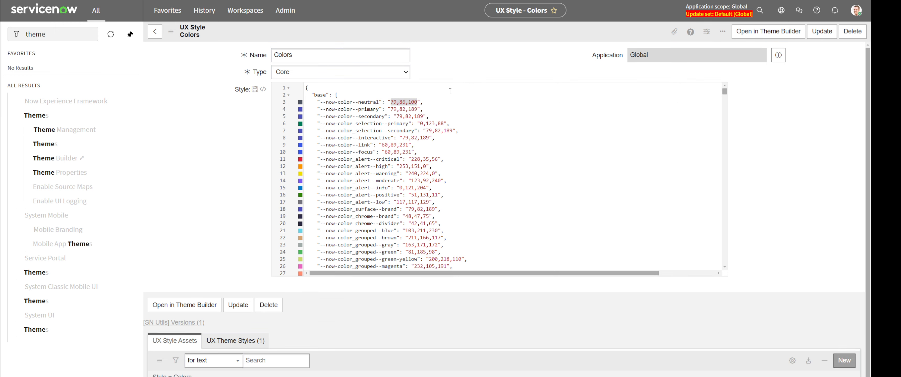
key("ctrl+s")
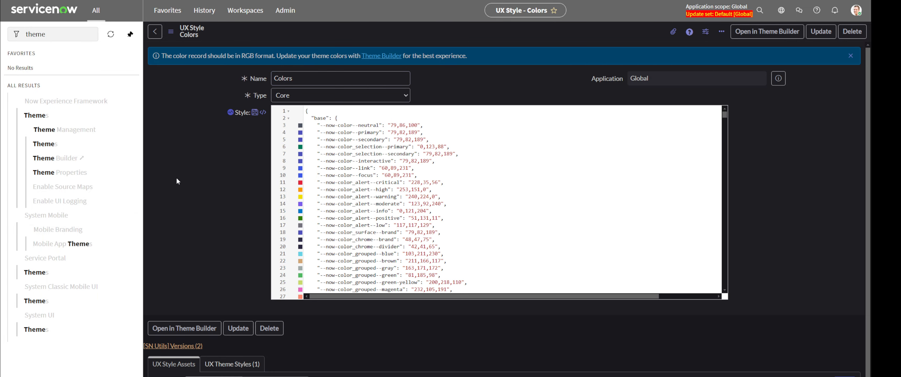
- Reload the Colors style page and restore the browser window to a smaller size
key("F5")
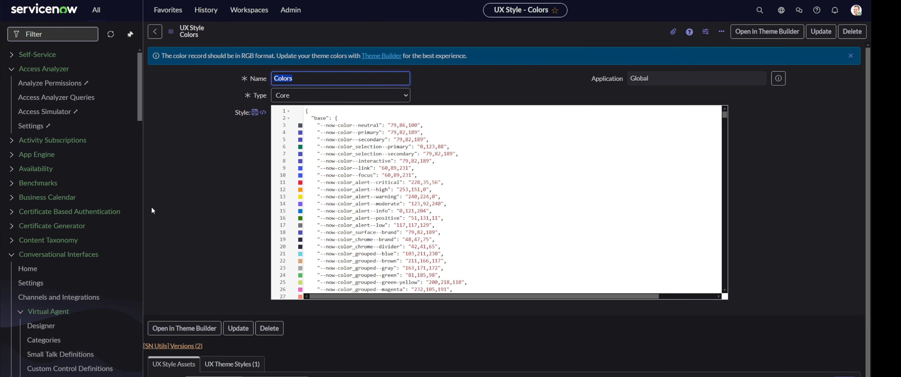
left_click(184, 210)
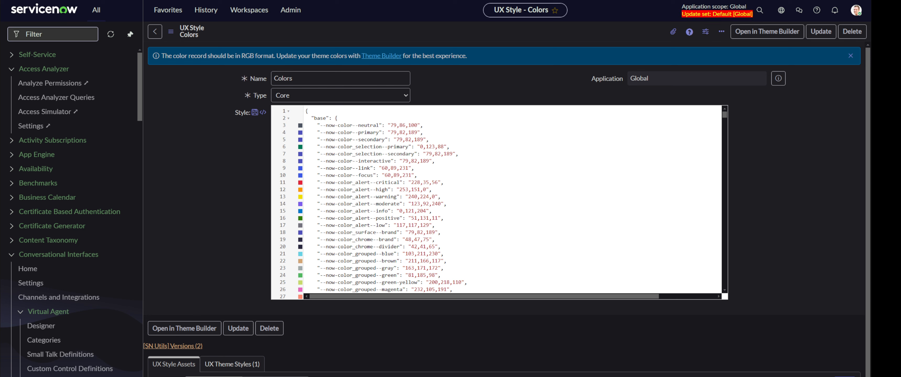
left_click_drag(726, 0, 516, 10)
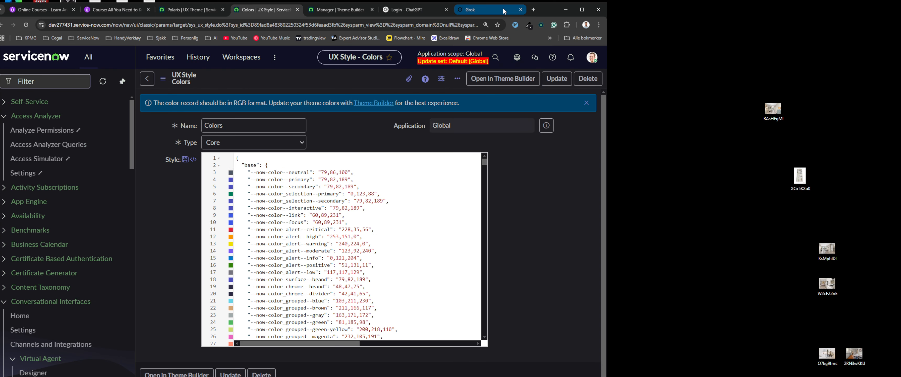
- Save ColorZilla's auto-copy format as rgb(R, G, B), then return to the Colors UX Style record
left_click(532, 25)
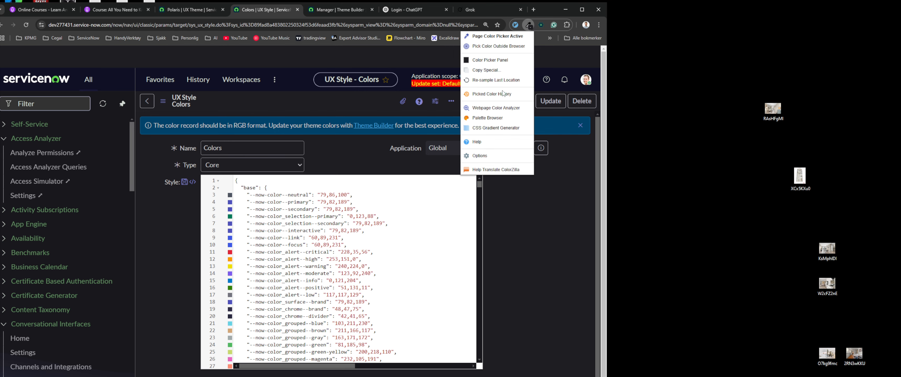
left_click(490, 159)
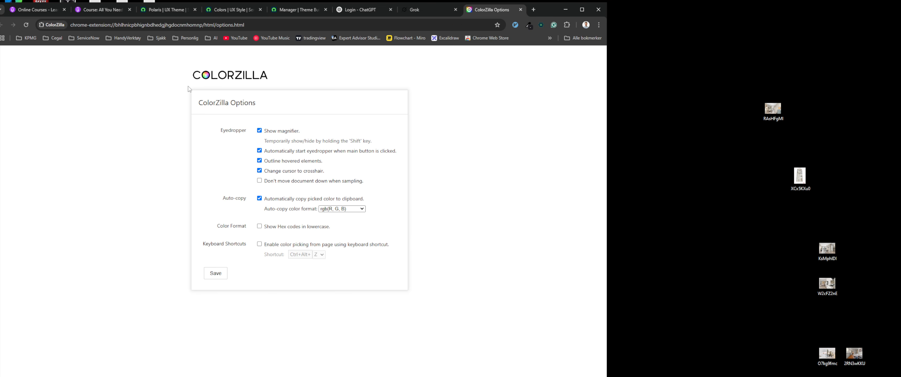
left_click_drag(187, 78, 282, 77)
left_click(283, 77)
left_click(346, 212)
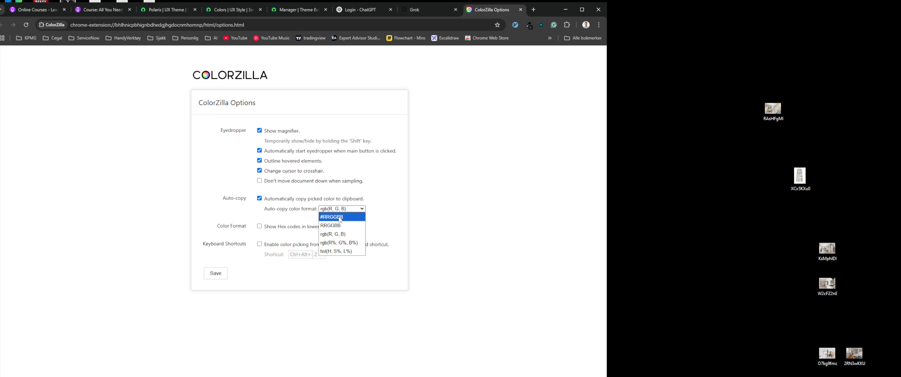
left_click(351, 236)
left_click(207, 276)
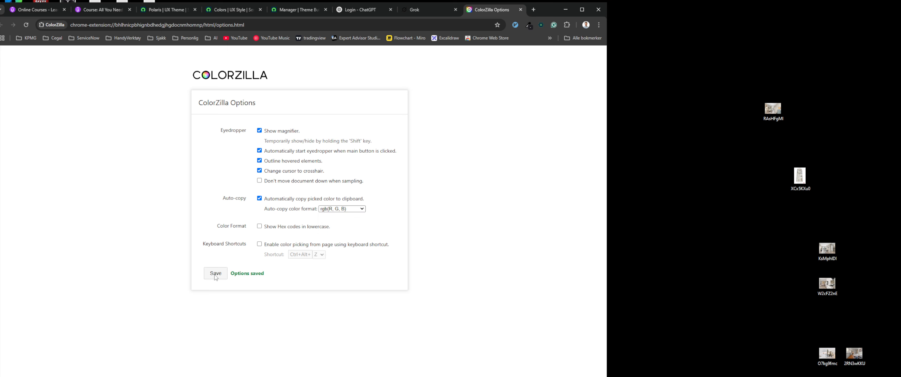
left_click(291, 10)
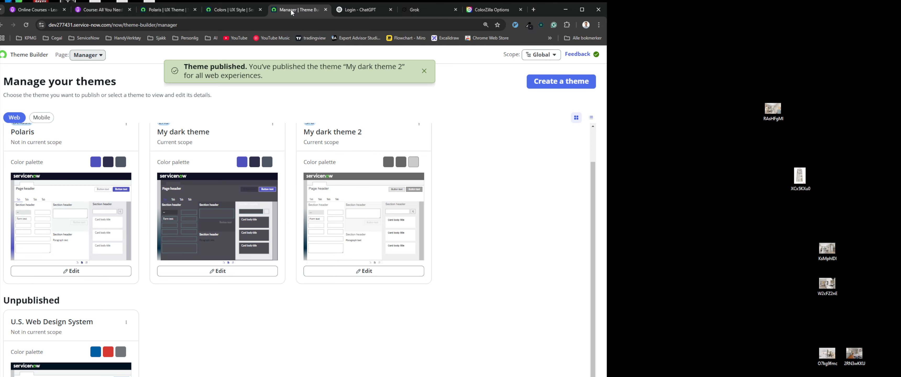
left_click(216, 13)
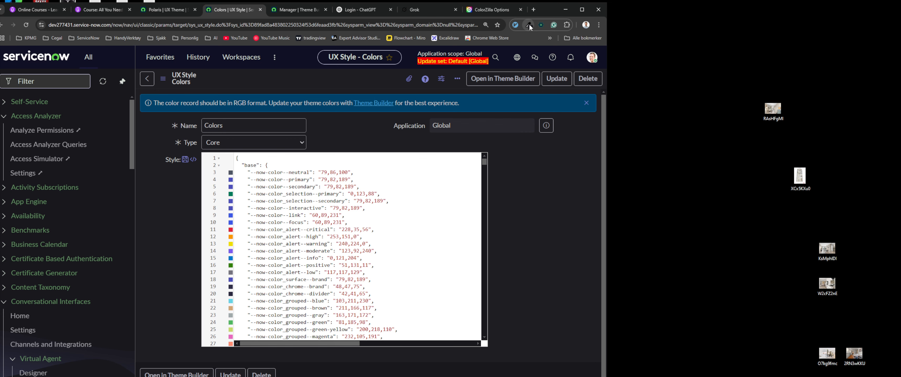
- Sample the dark background rgb(30, 30, 35) with ColorZilla and paste it into Notepad
left_click(516, 25)
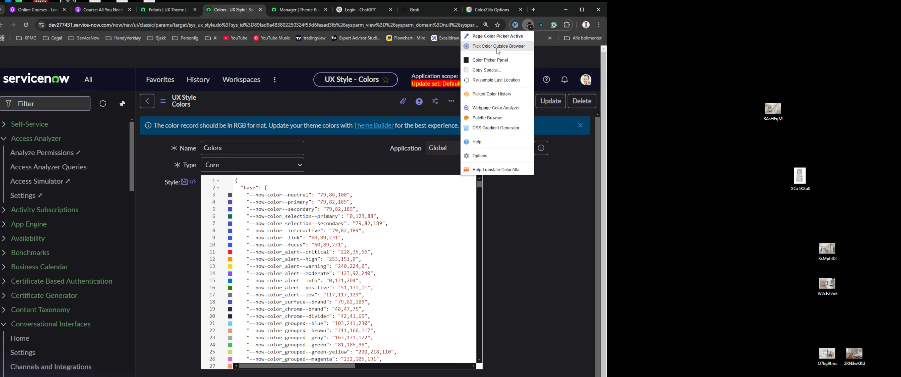
left_click(518, 48)
left_click(521, 237)
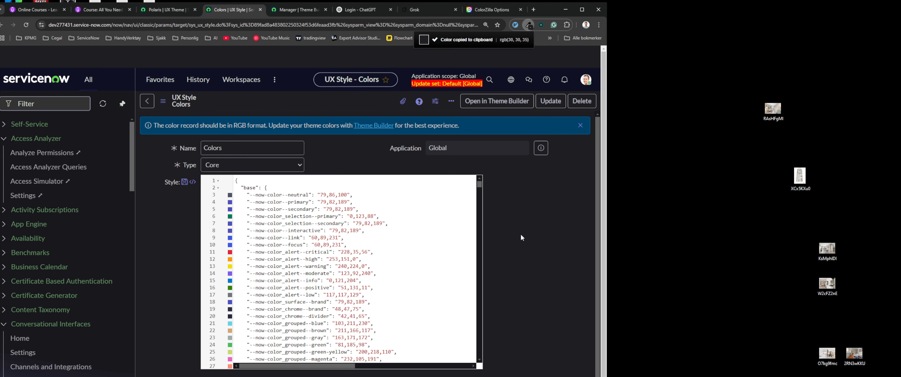
scroll(520, 237, "down", 1)
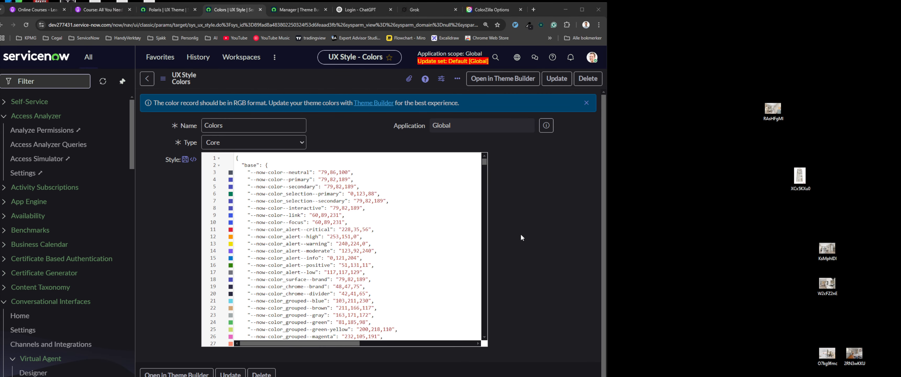
key("super")
type("notepad")
key("Return")
key("ctrl+v")
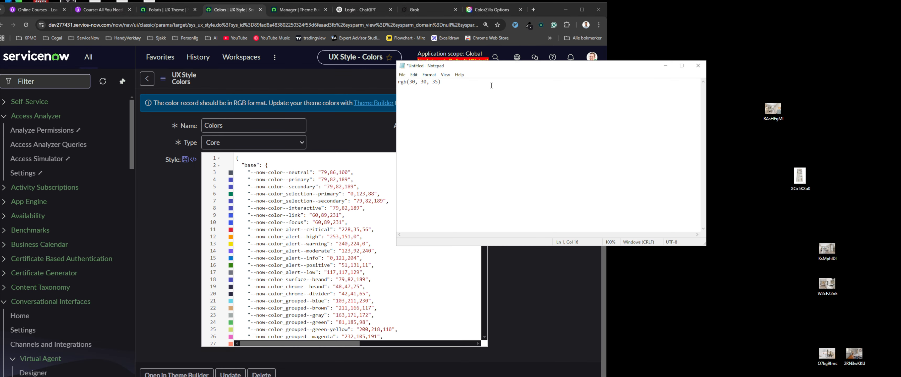
- Copy '30, 30, 35' from Notepad and search the Colors style JSON for it
left_click_drag(500, 67, 451, 126)
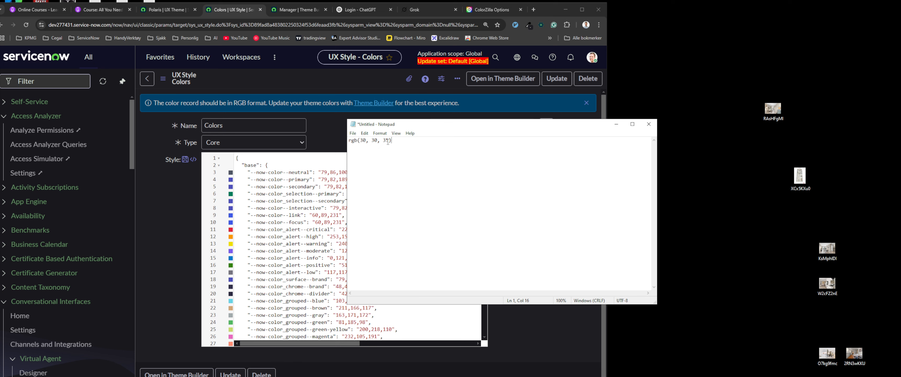
left_click_drag(388, 141, 361, 141)
left_click(616, 124)
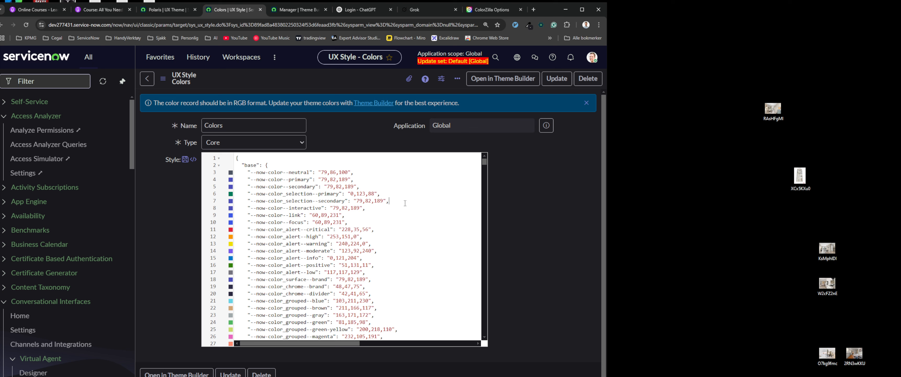
key("ctrl+f")
key("ctrl+v")
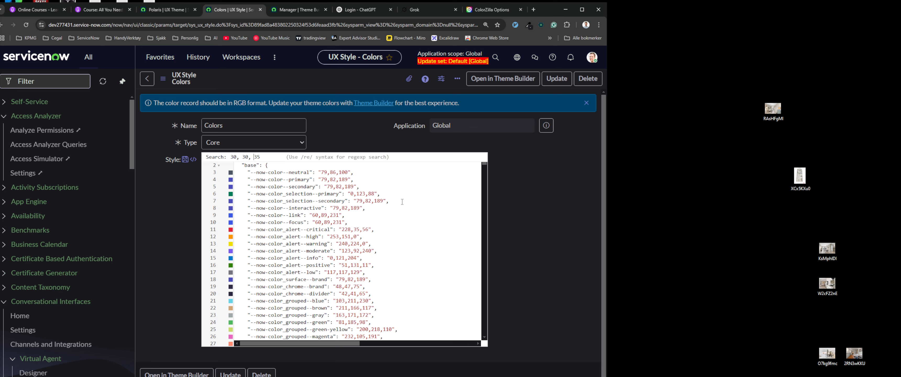
- Search for '30,30,35' to find --now-color_background--primary on line 237
key("BackSpace")
key("Left")
key("BackSpace")
key("Return")
scroll(403, 202, "down", 2)
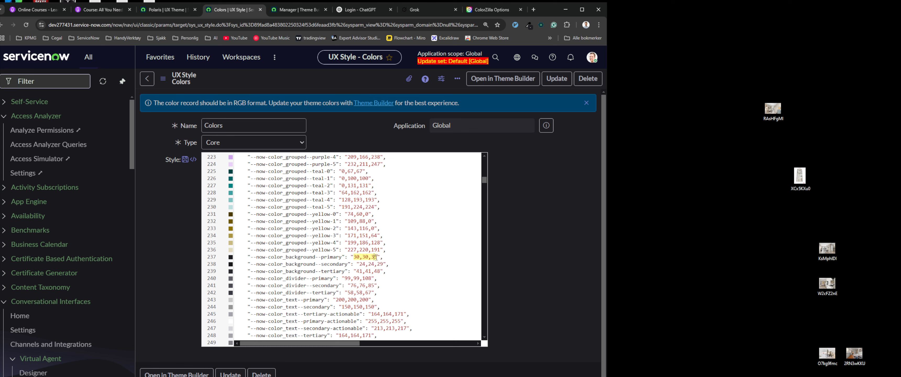
left_click_drag(342, 257, 252, 255)
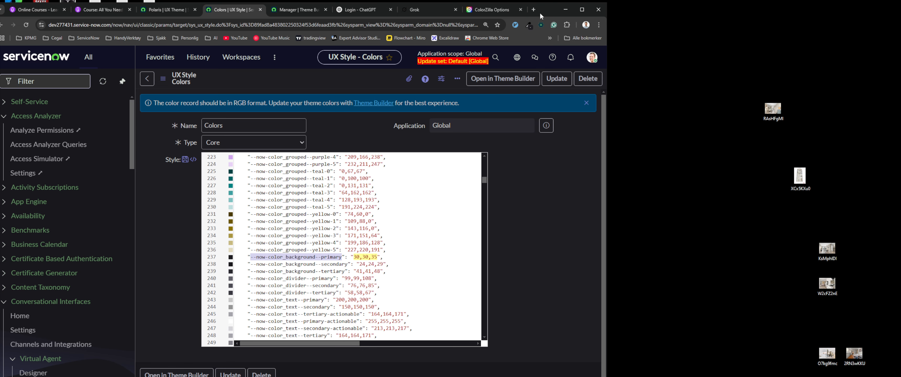
- Snap the browser window to the left and widen it to nearly full screen
left_click_drag(546, 9, 1, 48)
left_click(588, 212)
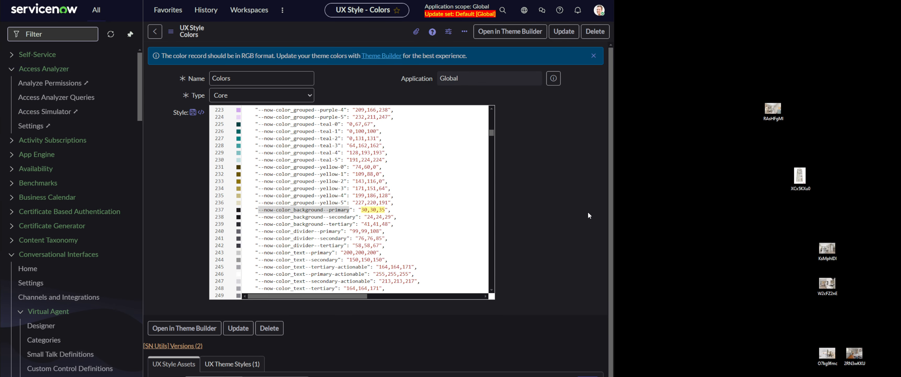
left_click_drag(615, 223, 885, 225)
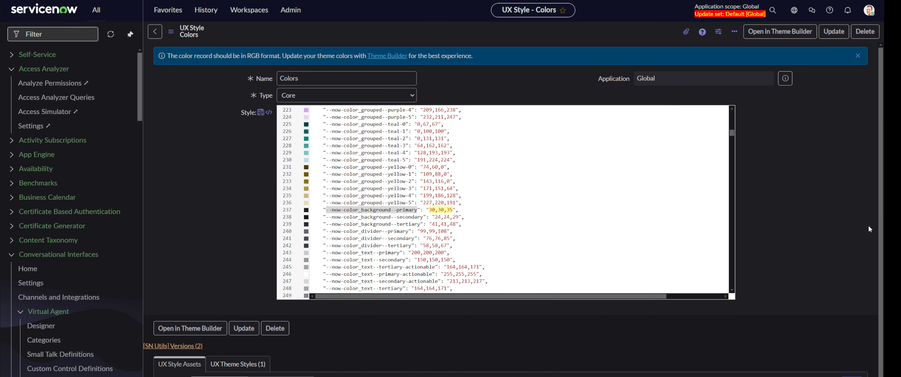
- Inspect the page and filter DevTools styles for --now-color_background--primary
right_click(200, 145)
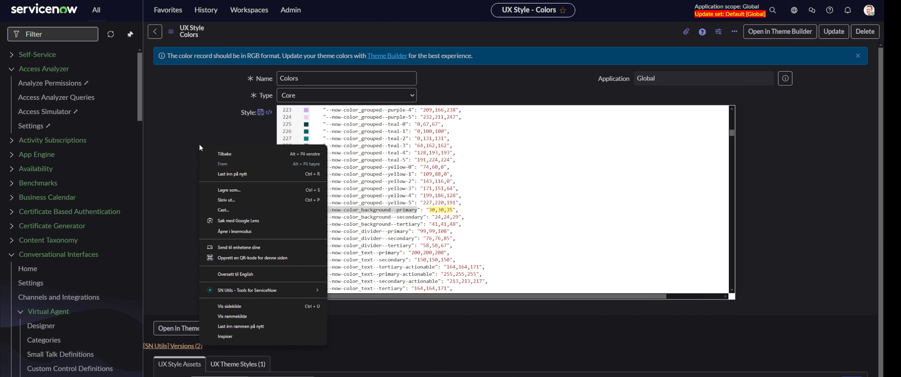
left_click(245, 336)
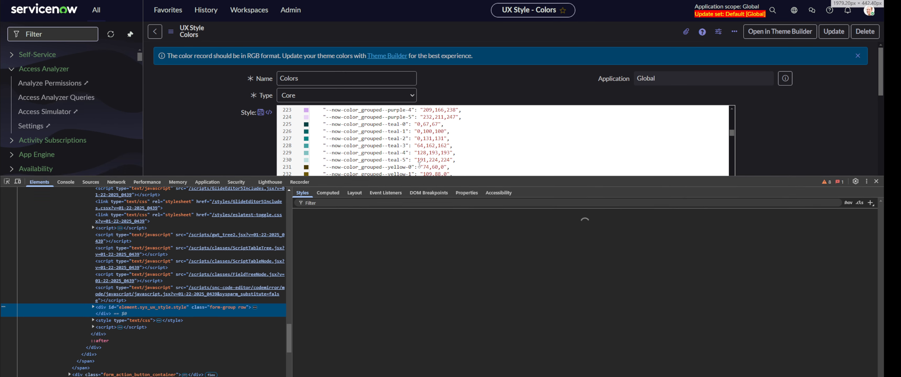
left_click_drag(422, 165, 423, 190)
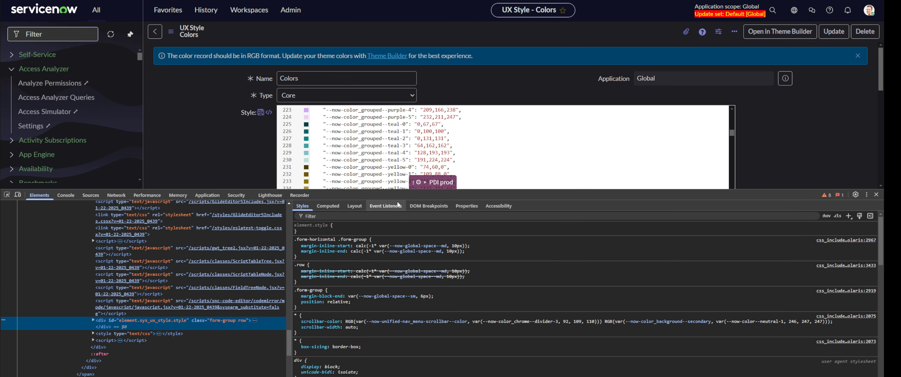
left_click(336, 217)
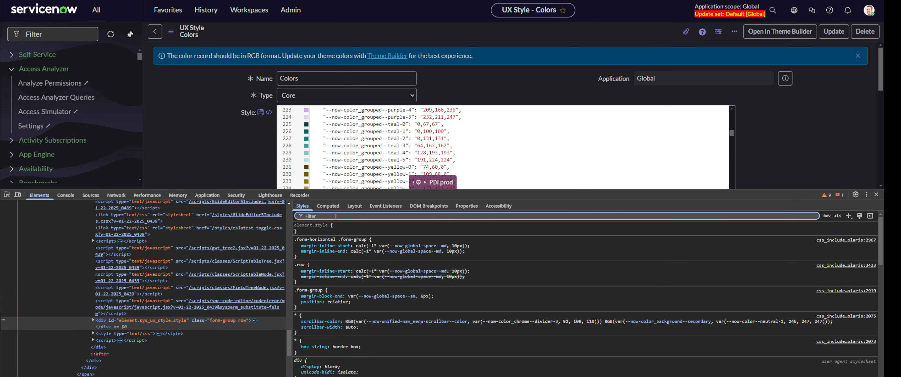
key("ctrl+v")
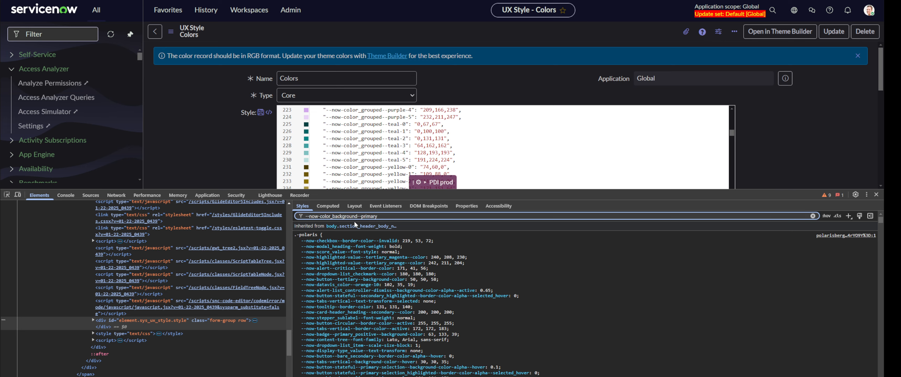
scroll(494, 298, "down", 2)
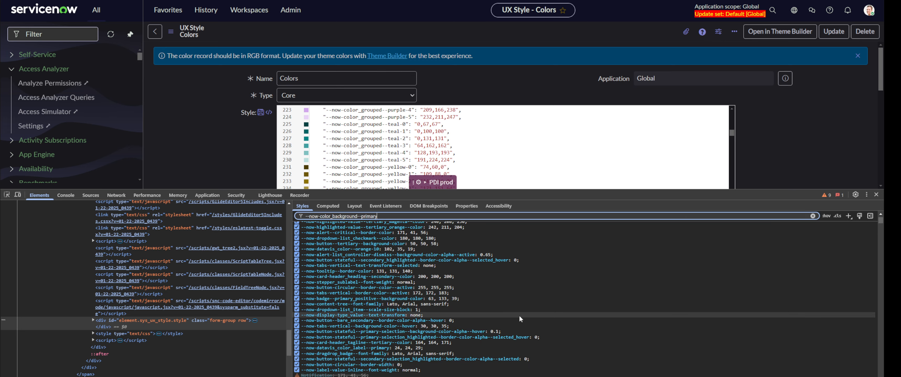
scroll(519, 315, "down", 5)
scroll(519, 317, "down", 8)
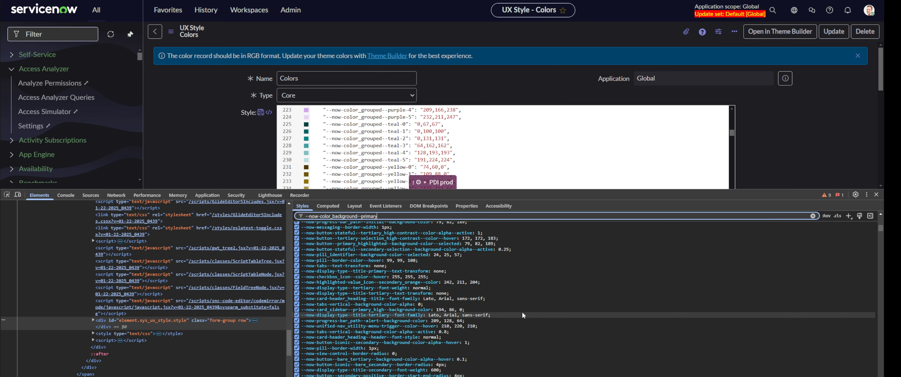
scroll(525, 306, "down", 10)
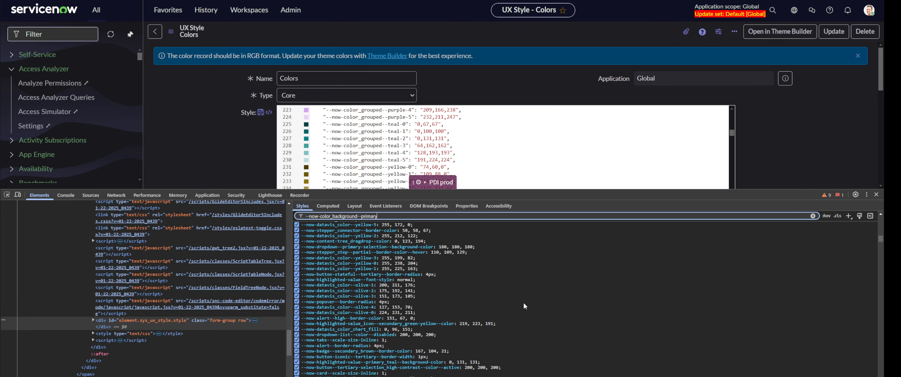
scroll(492, 309, "down", 10)
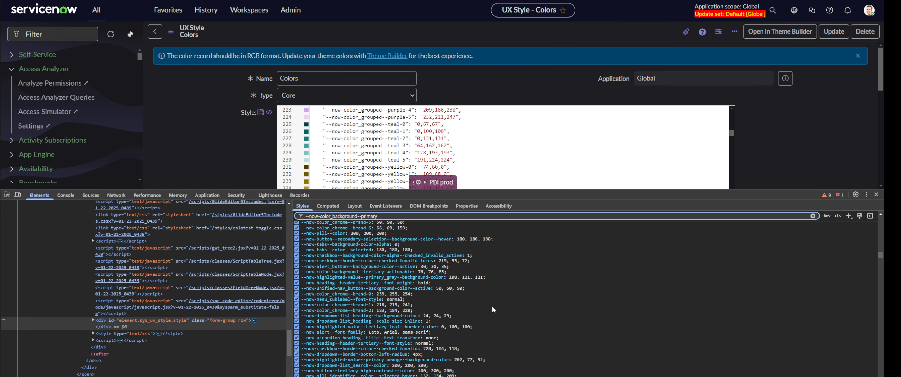
scroll(492, 306, "down", 3)
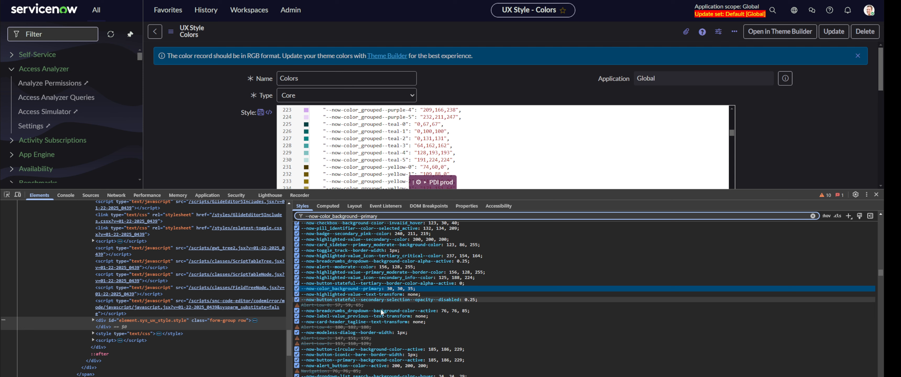
- Live-set --now-color_background--primary to 100,150,30 for a green background, then close DevTools
left_click(392, 289)
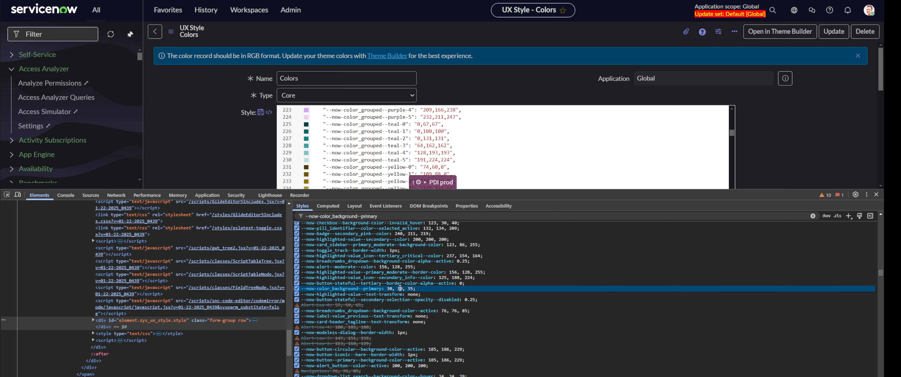
type("100,150,")
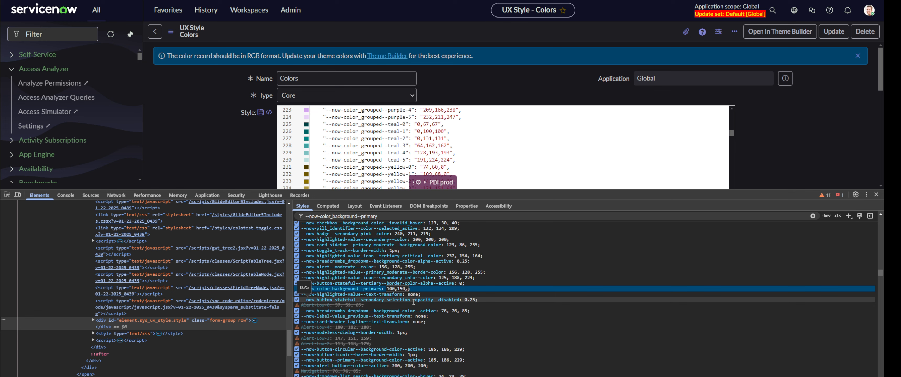
type("30")
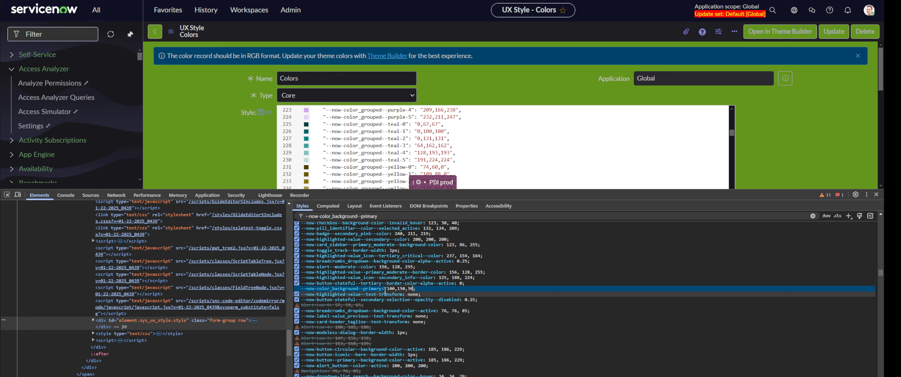
left_click_drag(413, 289, 388, 289)
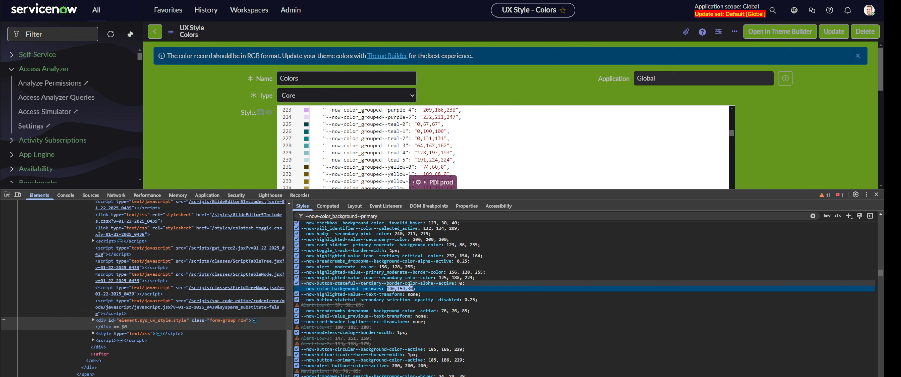
left_click(819, 148)
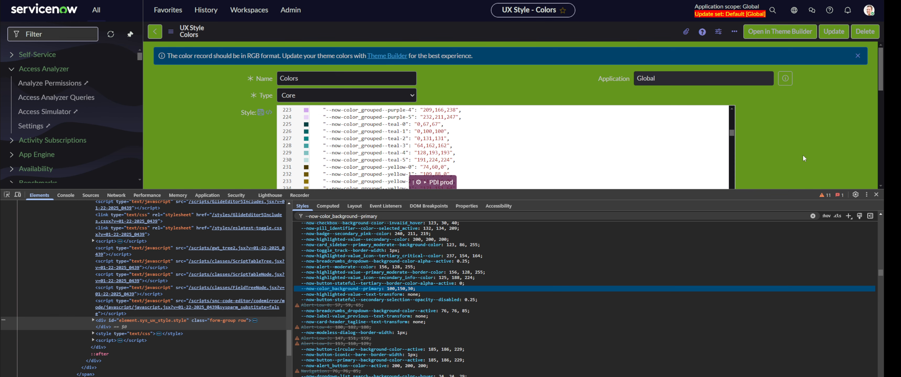
left_click(876, 195)
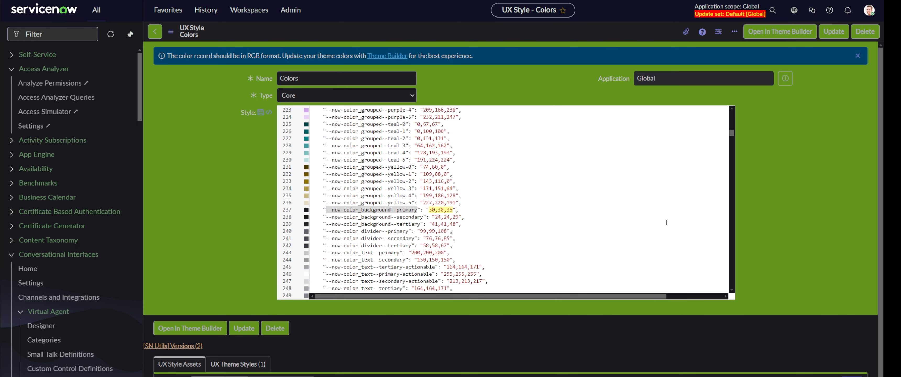
- Reload the record and search the style JSON for --now-color_background--primary
key("F5")
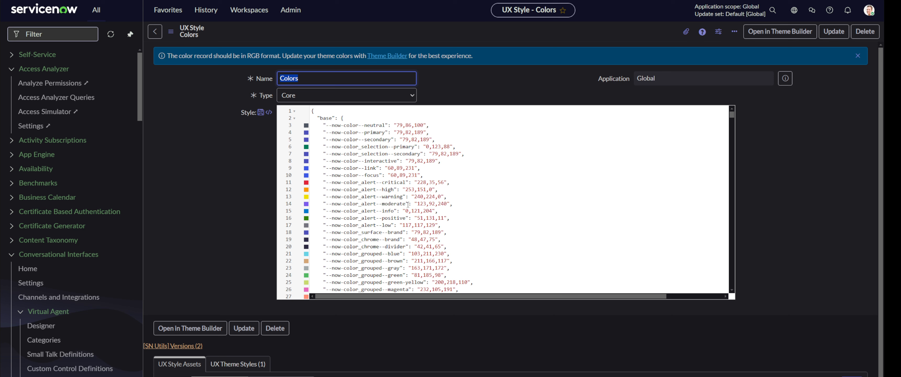
left_click(510, 213)
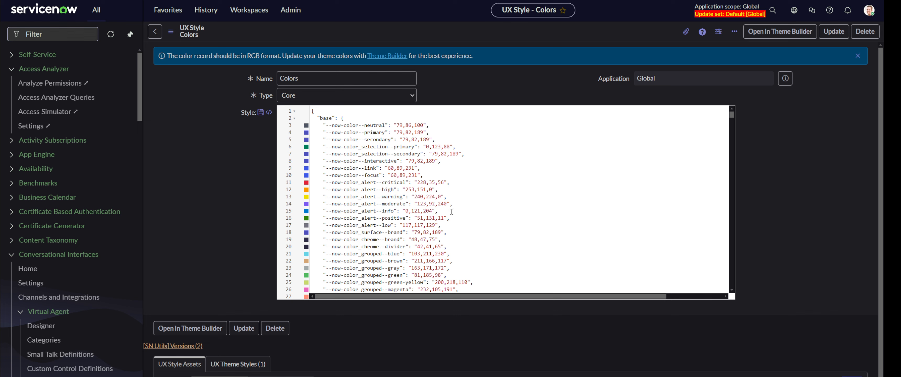
key("ctrl+f")
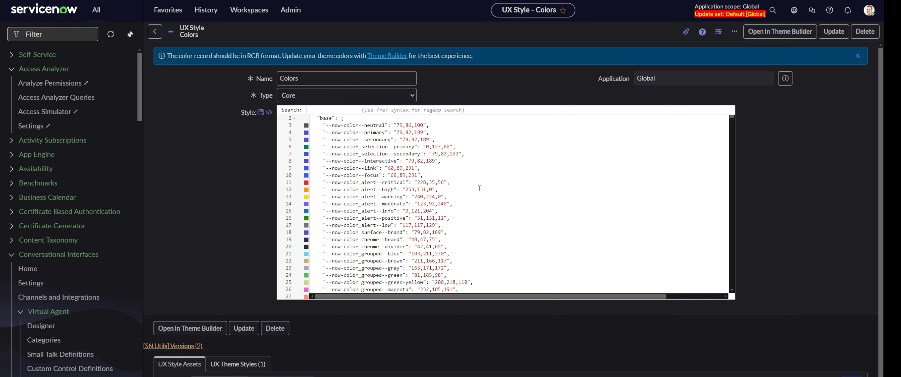
key("super+v")
key("Down")
key("Return")
scroll(475, 189, "down", 2)
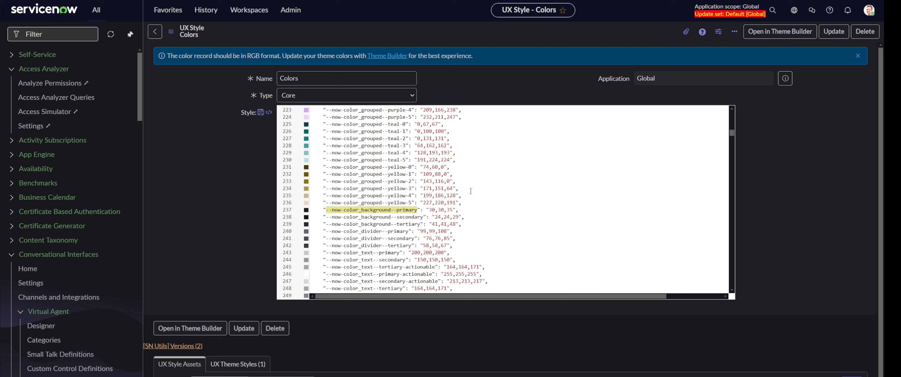
- Replace 30,30,35 on line 237 with 100,150,30 from clipboard history
left_click(450, 211)
key("BackSpace")
key("BackSpace")
key("BackSpace")
key("BackSpace")
key("BackSpace")
key("BackSpace")
key("BackSpace")
key("BackSpace")
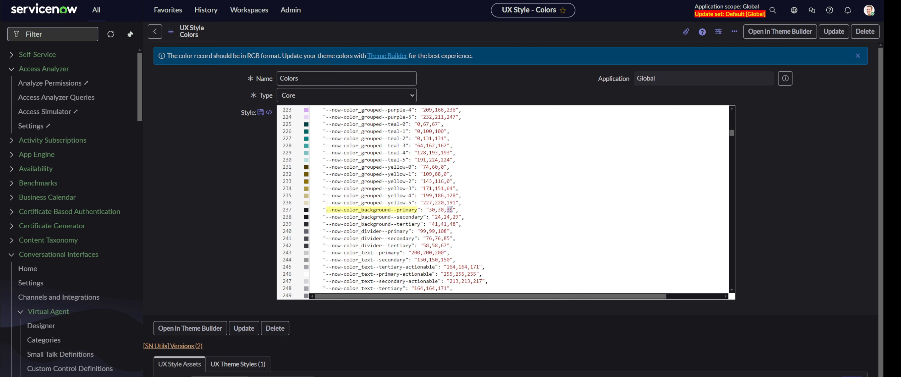
key("super+v")
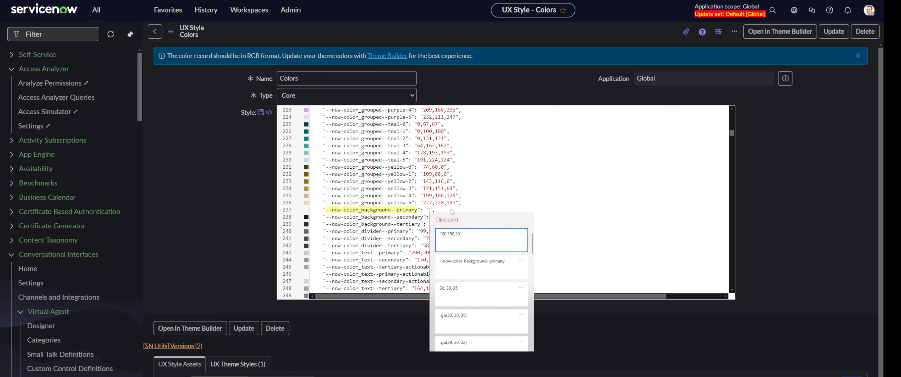
key("Return")
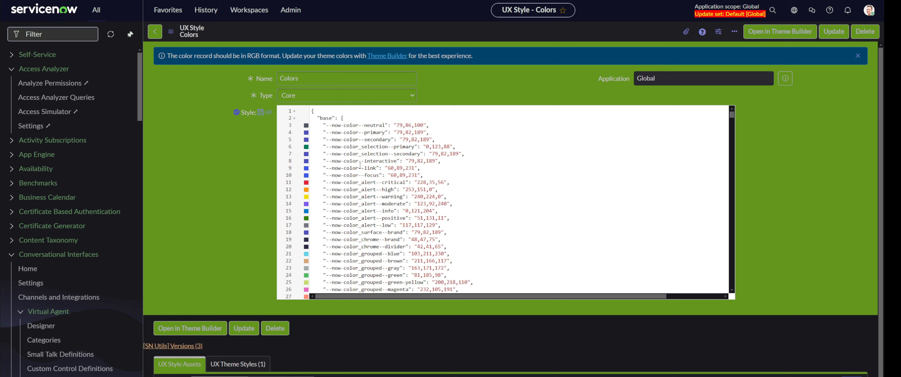
- Sample the dark header colour with ColorZilla, then inspect the Style editor in DevTools
scroll(457, 166, "down", 5)
scroll(458, 166, "up", 5)
left_click(807, 1)
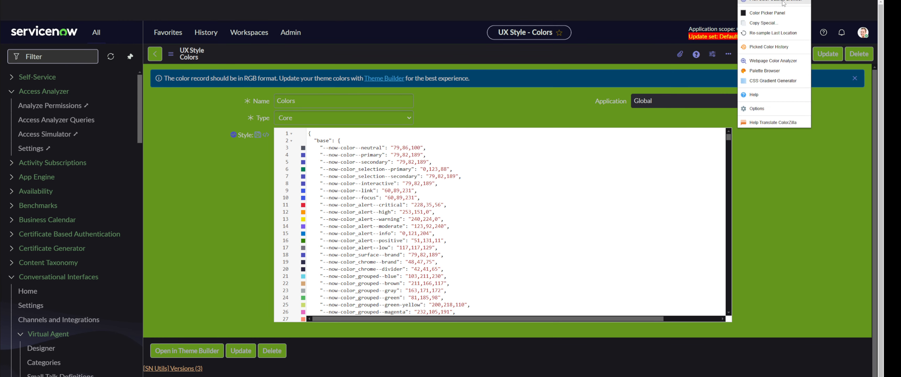
left_click(775, 5)
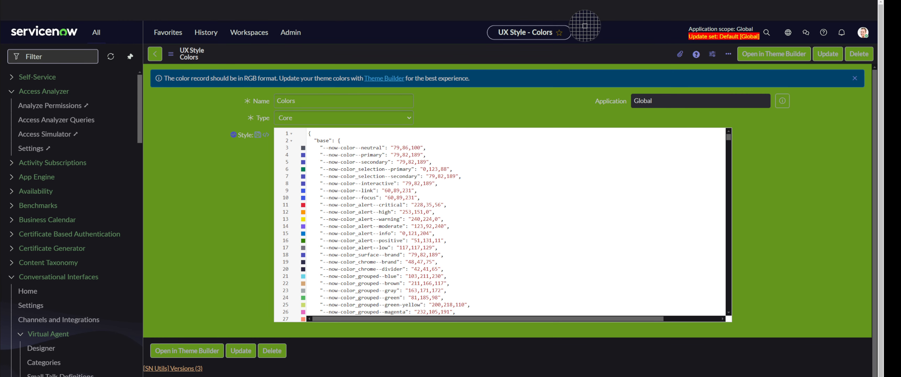
left_click(417, 31)
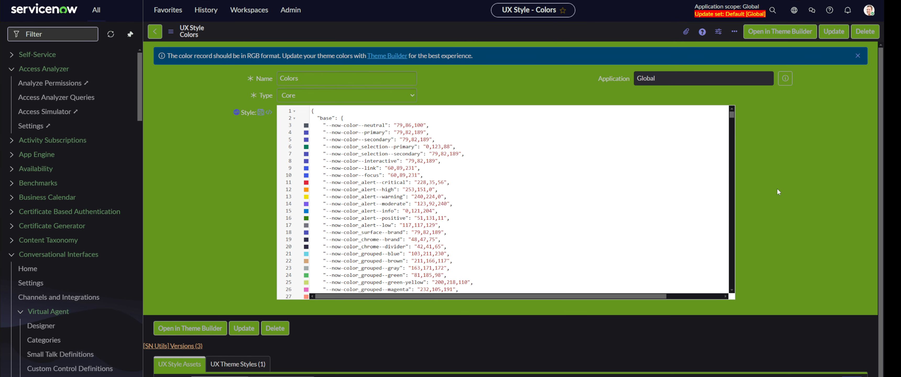
right_click(251, 153)
left_click(301, 344)
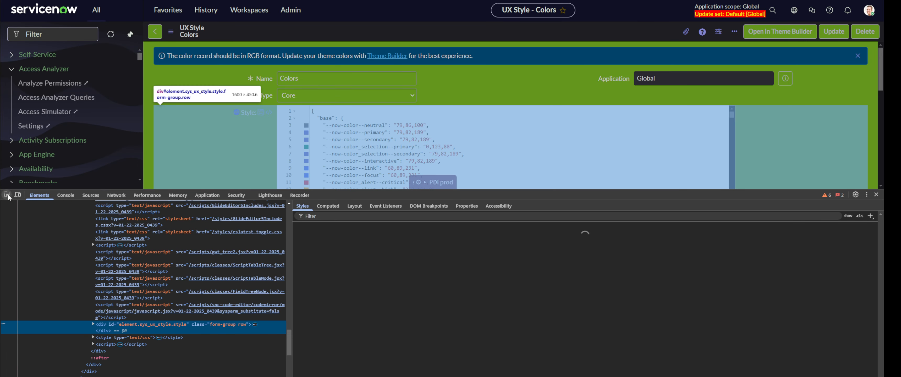
- Live-set --now-unified-nav_menu-scrollbar--color to 50,200,10 in DevTools, then close DevTools
left_click(259, 39)
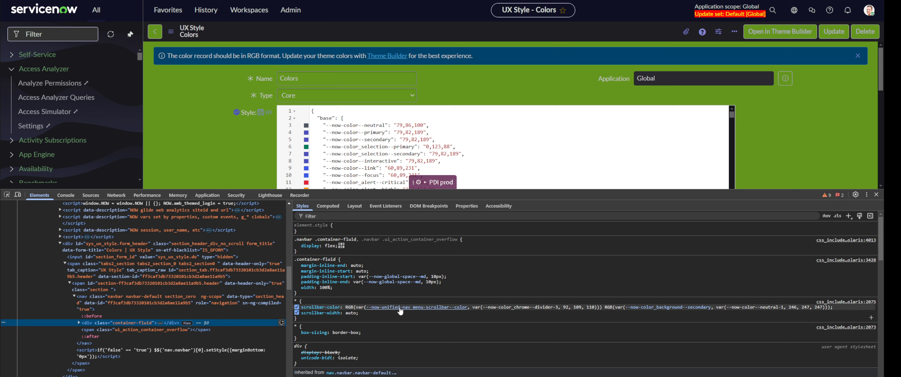
mouse_move(402, 311)
left_click(402, 311)
left_click(402, 311)
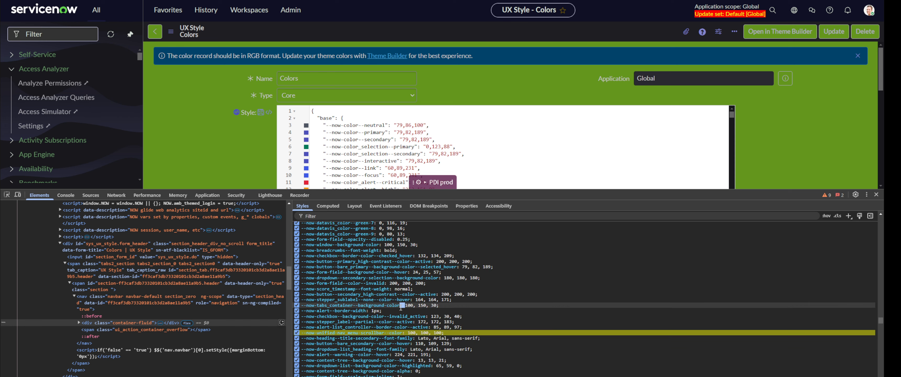
left_click(414, 333)
type("50,")
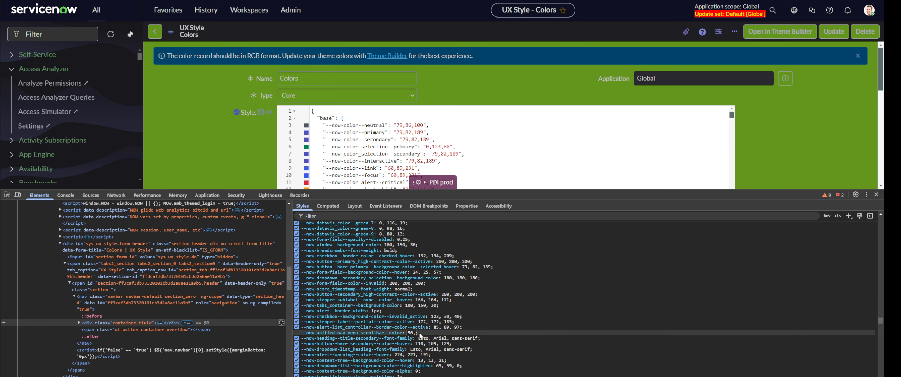
type("200,10")
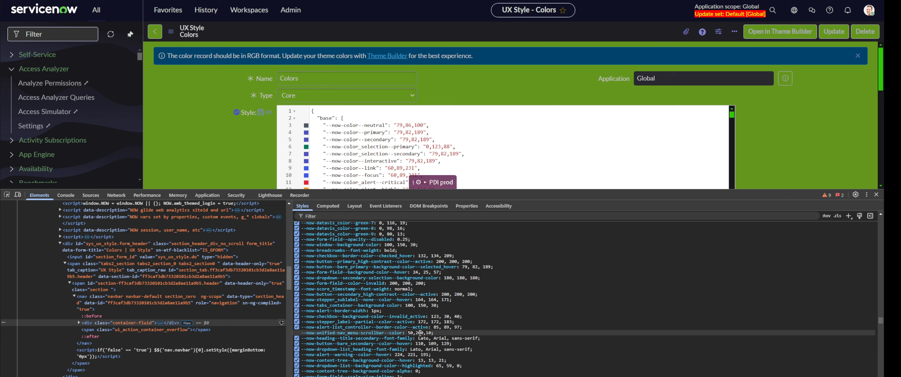
key("Return")
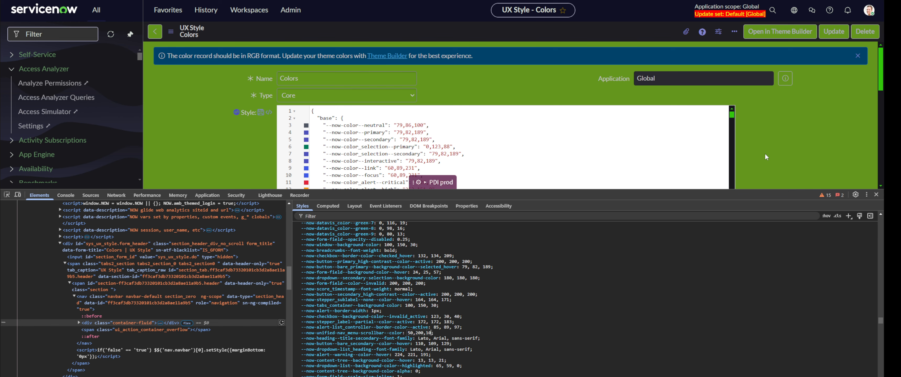
left_click(878, 194)
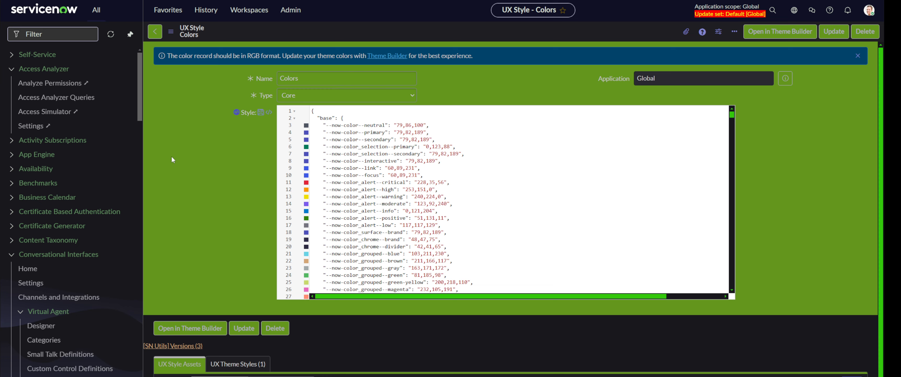
- Go to the Incidents list via /incident and set the theme preference to My dark theme
type("/incident")
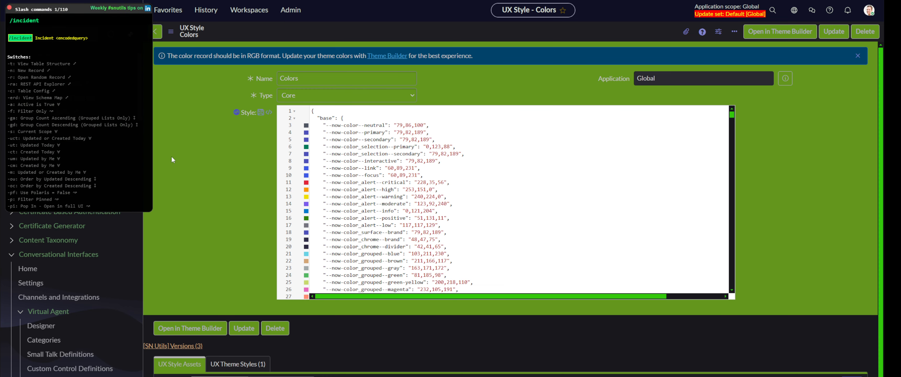
key("Return")
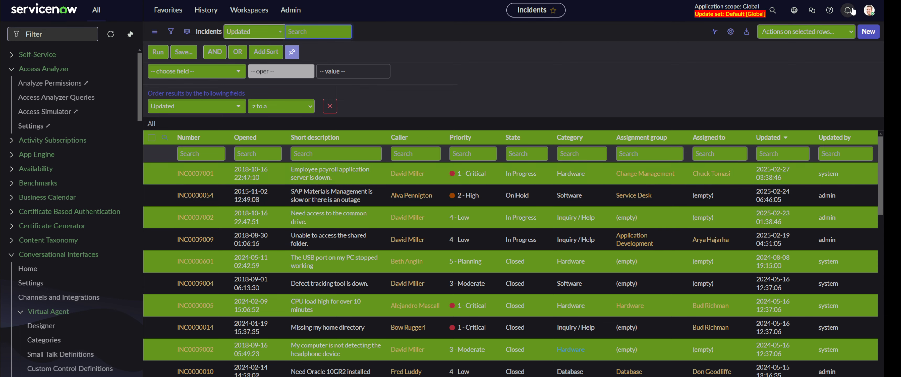
left_click(869, 10)
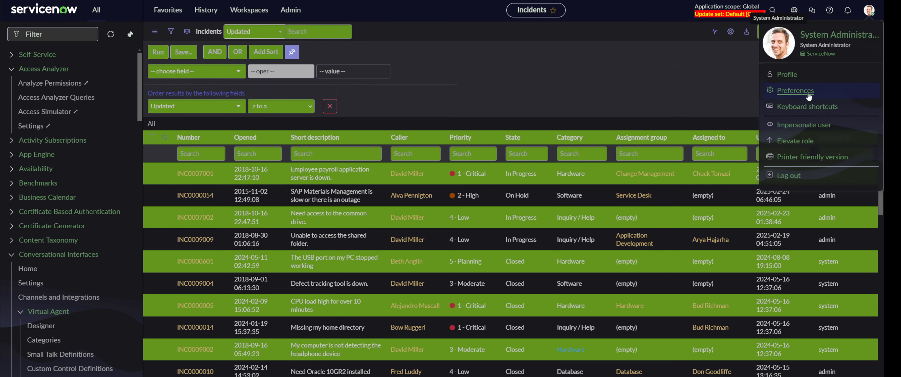
left_click(796, 91)
left_click(229, 161)
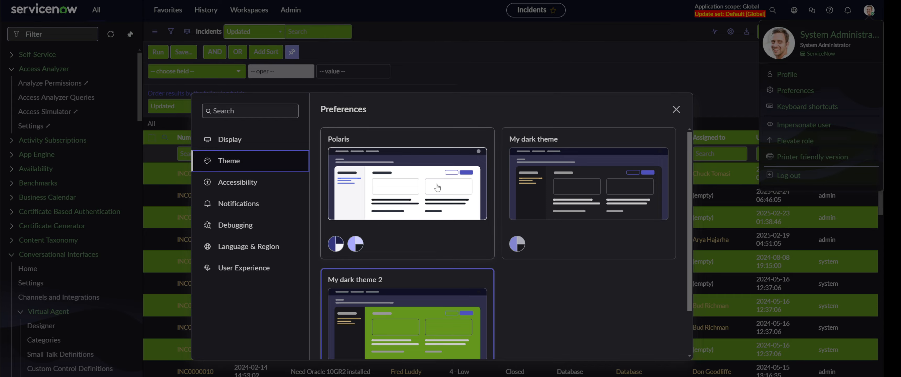
left_click(517, 244)
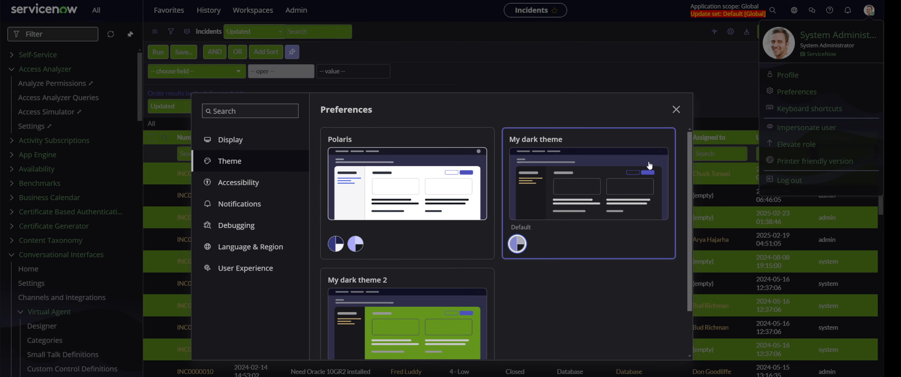
left_click(677, 109)
left_click(573, 82)
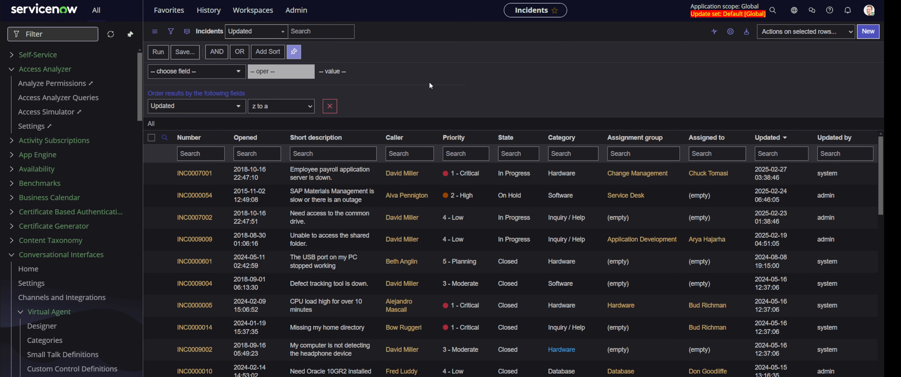
scroll(524, 204, "down", 2)
scroll(527, 203, "up", 2)
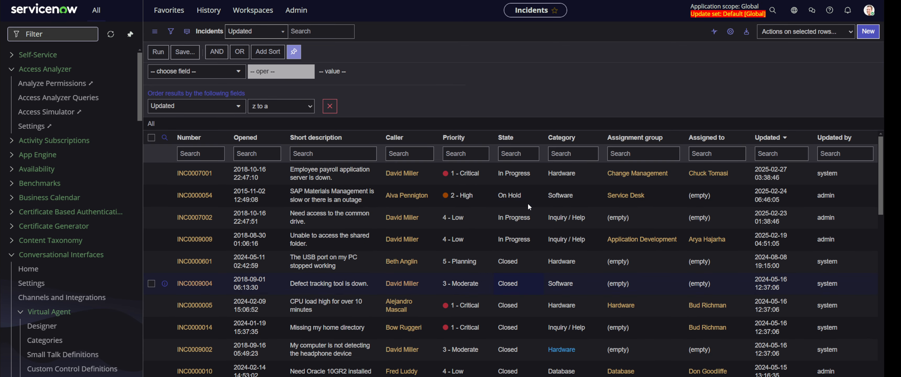
scroll(498, 202, "down", 4)
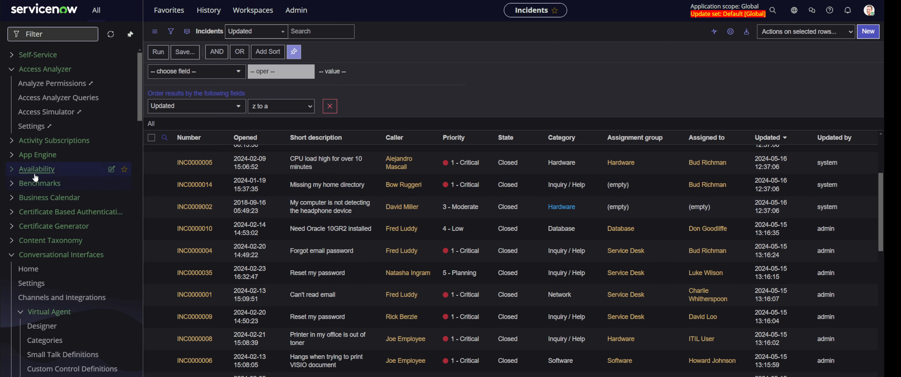
left_click(61, 36)
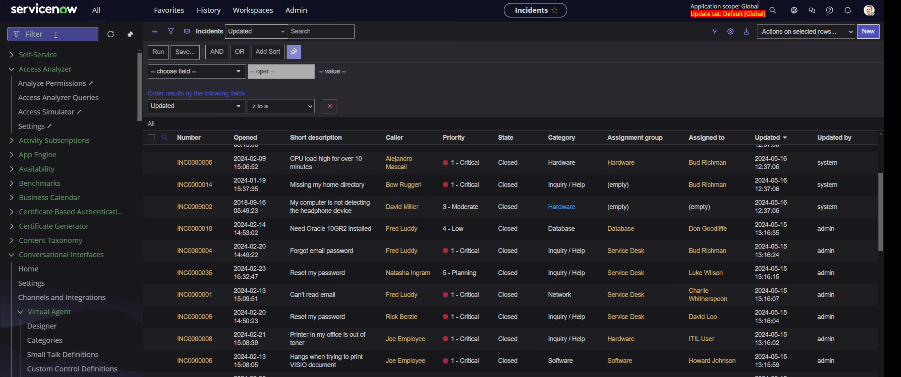
type("asdasd")
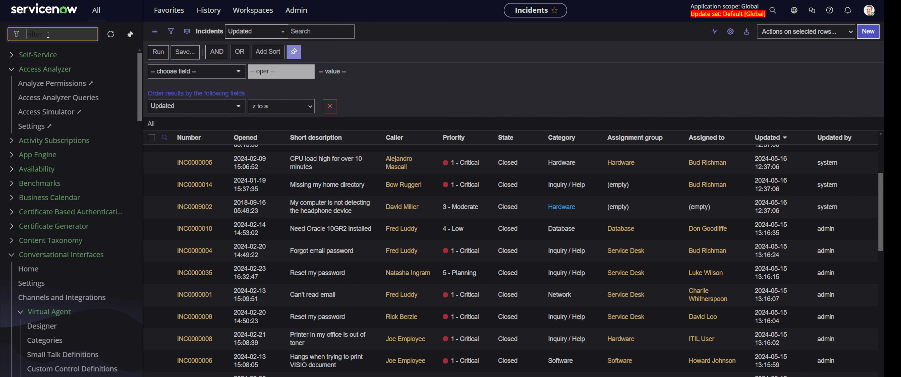
key("ctrl+a")
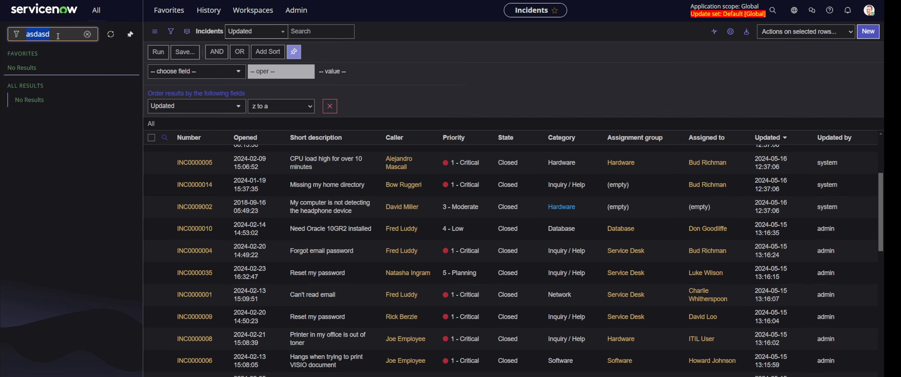
key("BackSpace")
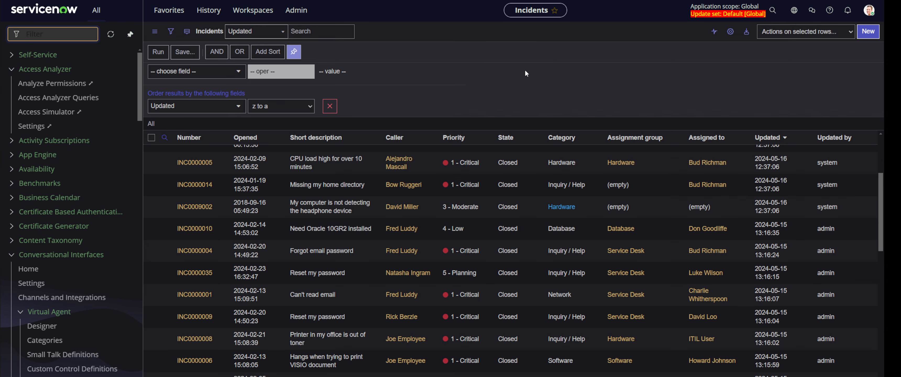